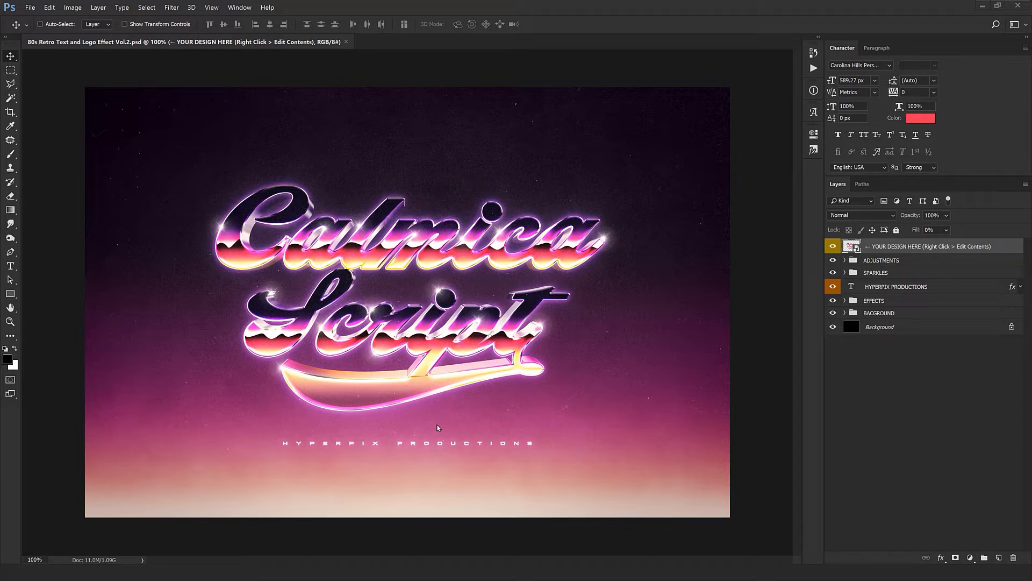
- Open the contents of the YOUR DESIGN HERE smart object and select the Calmica text layer
right_click(921, 250)
click(936, 293)
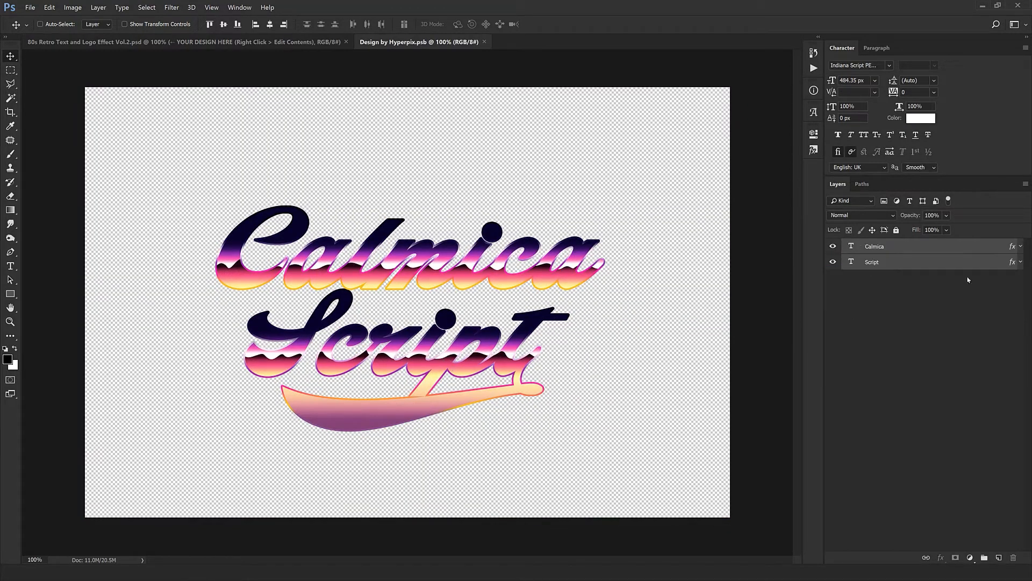
click(887, 268)
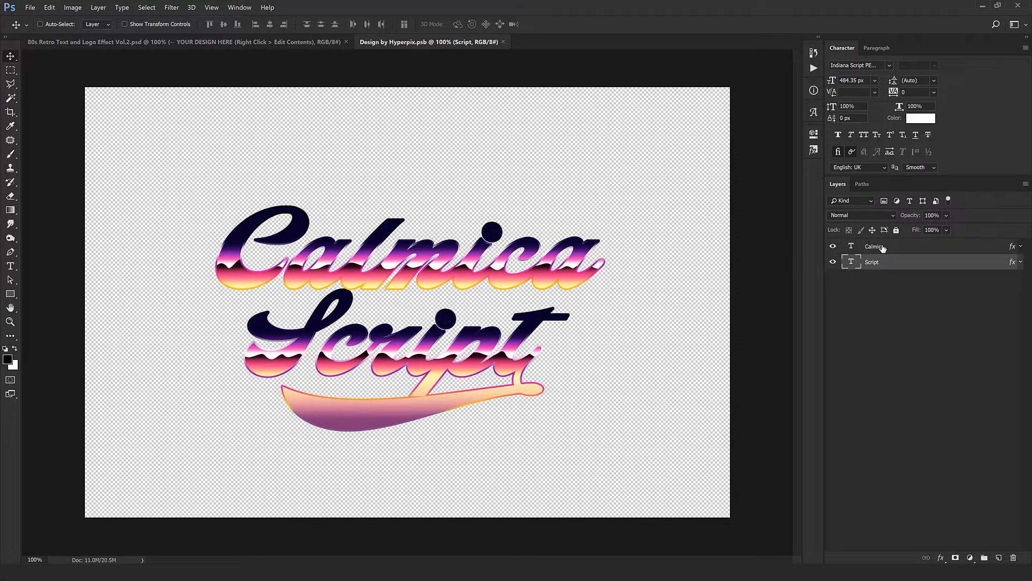
click(882, 247)
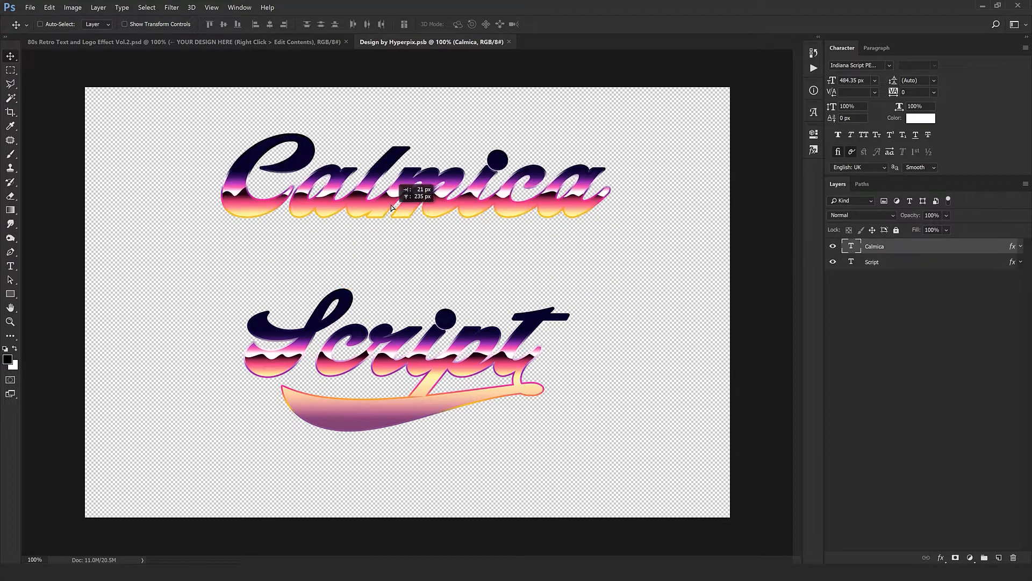
- Replace the text of the Calmica layer with "Synthwave"
double_click(845, 247)
text(Synt)
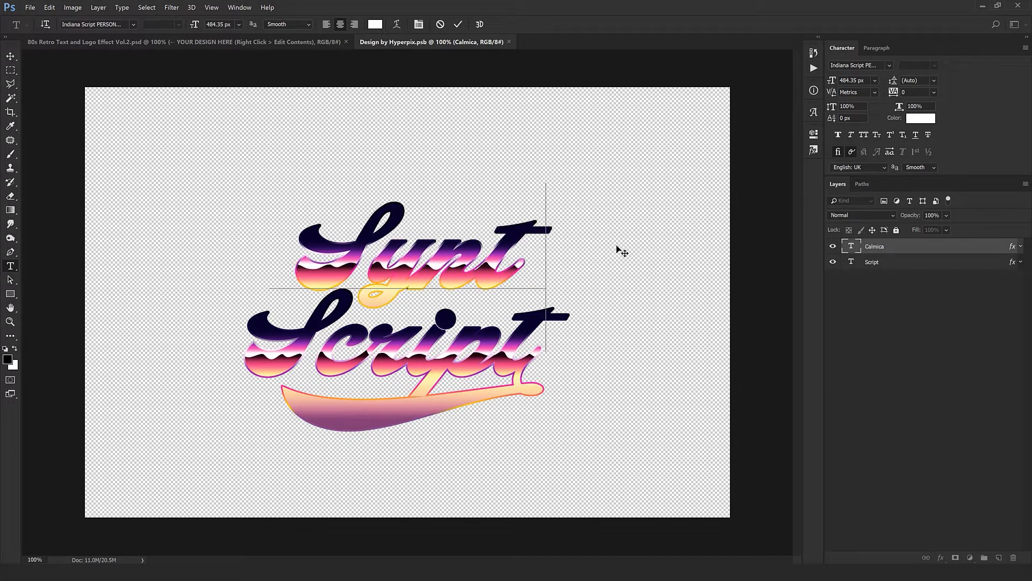
text(hwave)
key(ctrl+Return)
key(v)
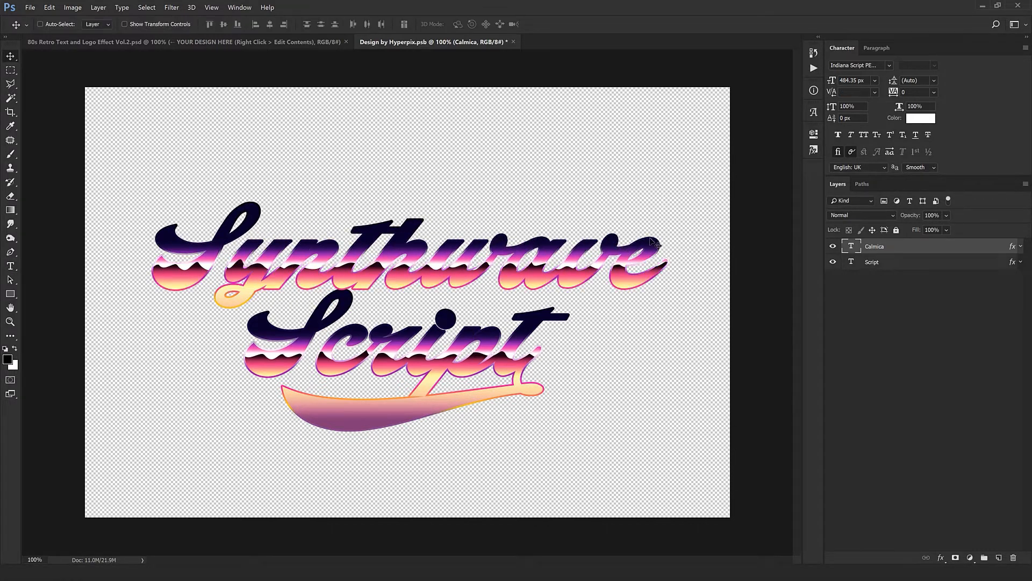
- Replace the text of the Script layer with "Covers"
click(852, 264)
double_click(852, 263)
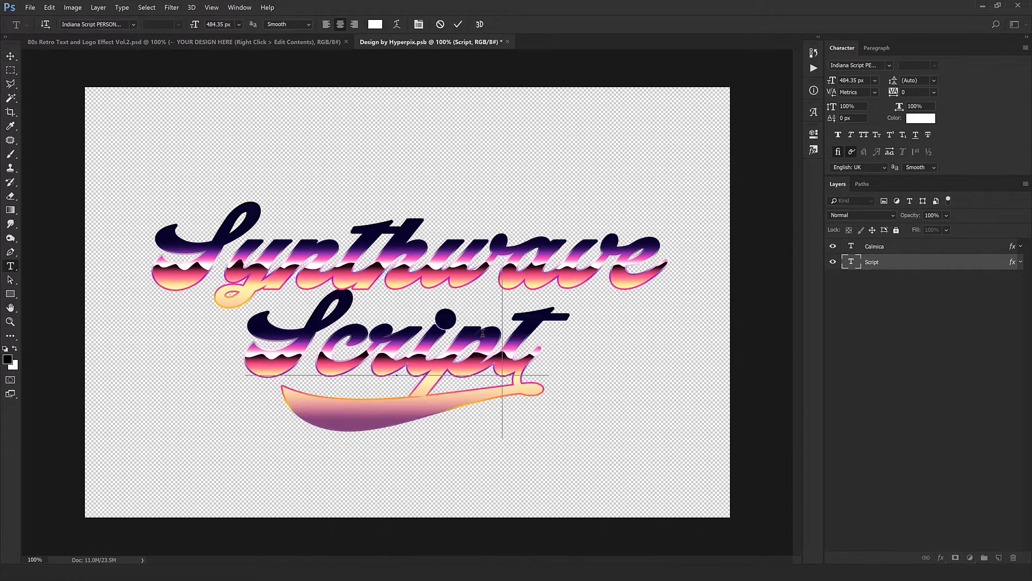
text(Covers)
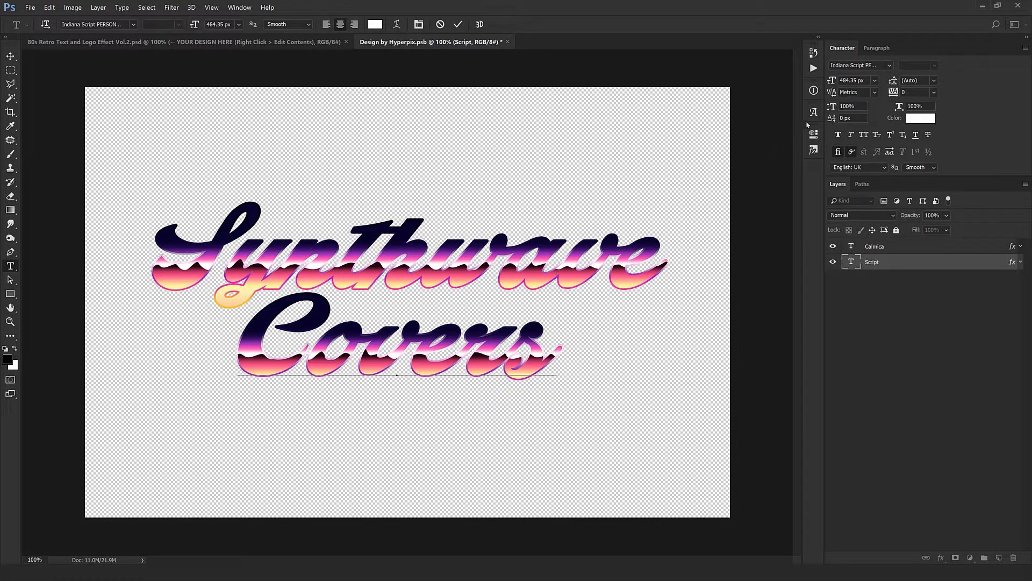
- Add a tail swash glyph from the current font after "Covers" and shift that line slightly to the right
click(239, 8)
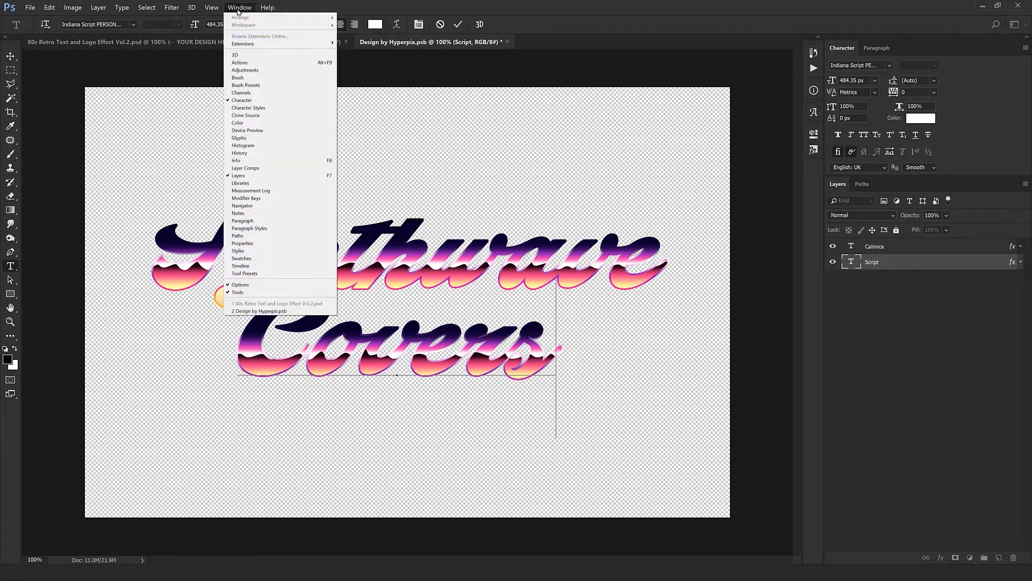
click(238, 138)
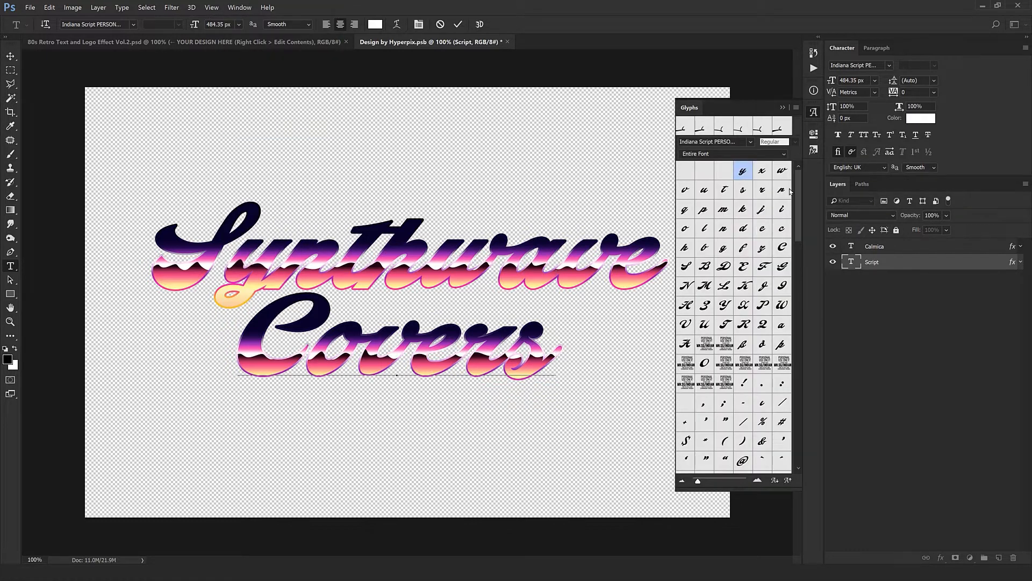
drag(799, 206, 807, 429)
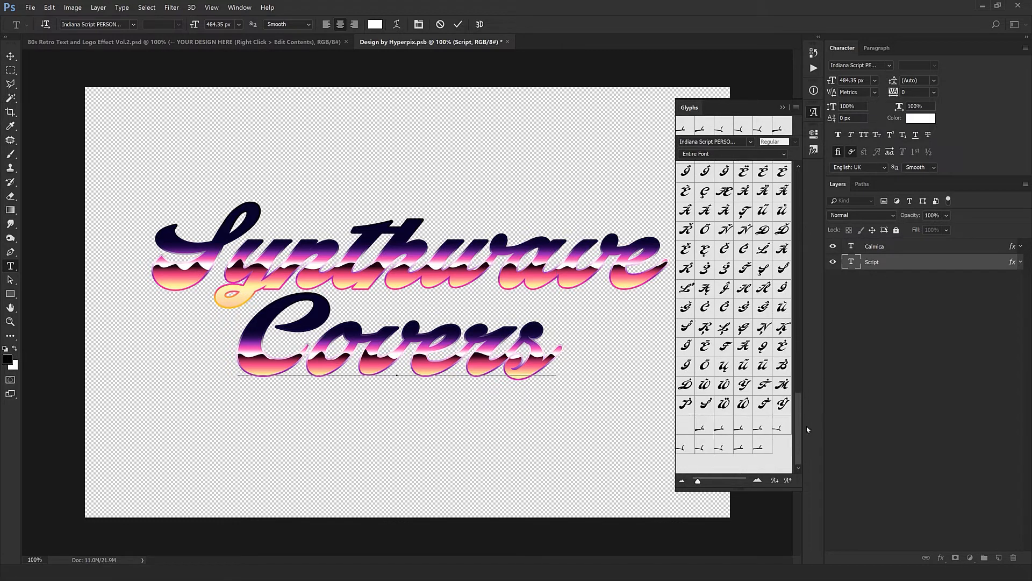
double_click(724, 426)
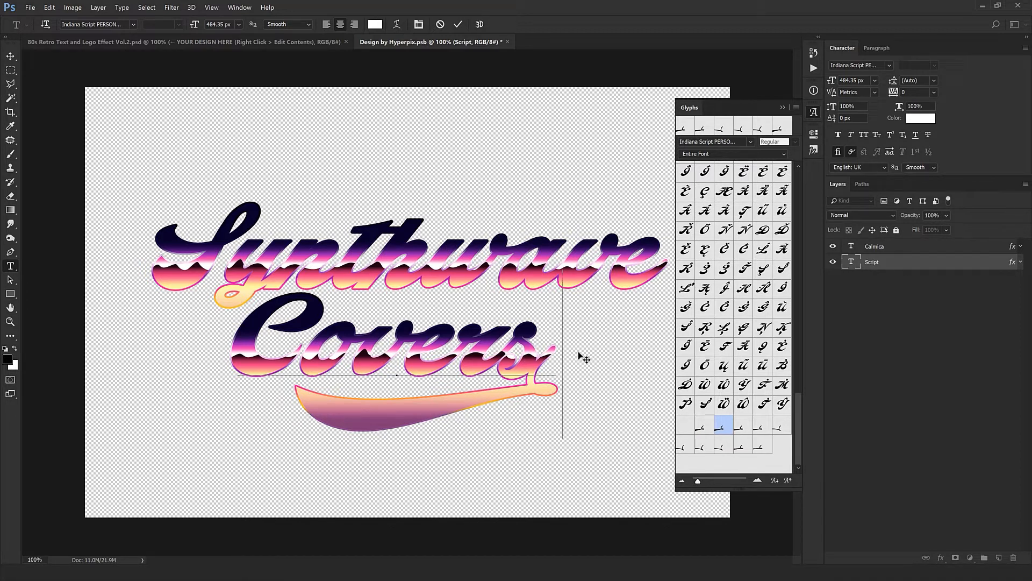
key(ctrl+Return)
key(v)
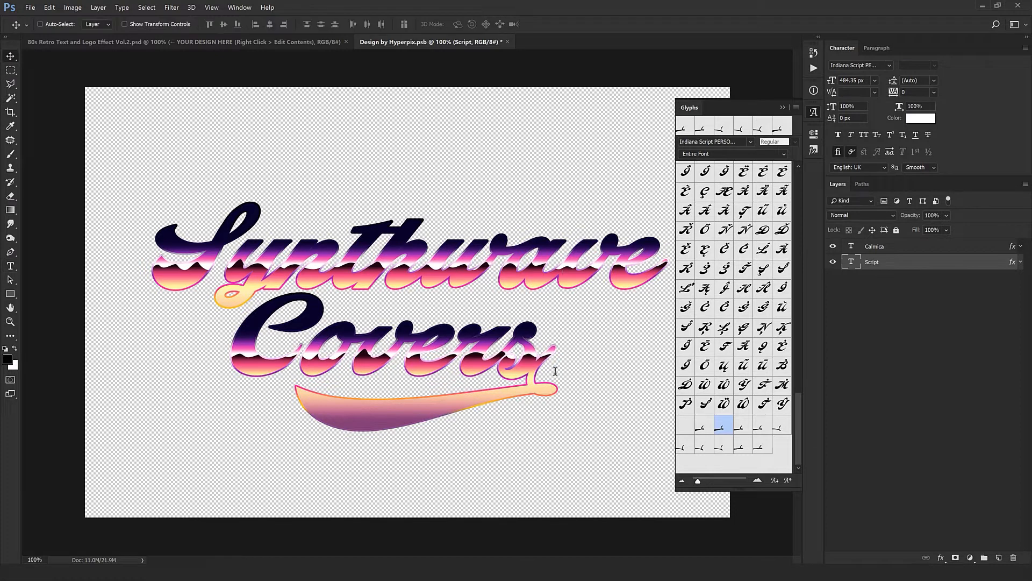
drag(501, 381, 514, 380)
click(698, 113)
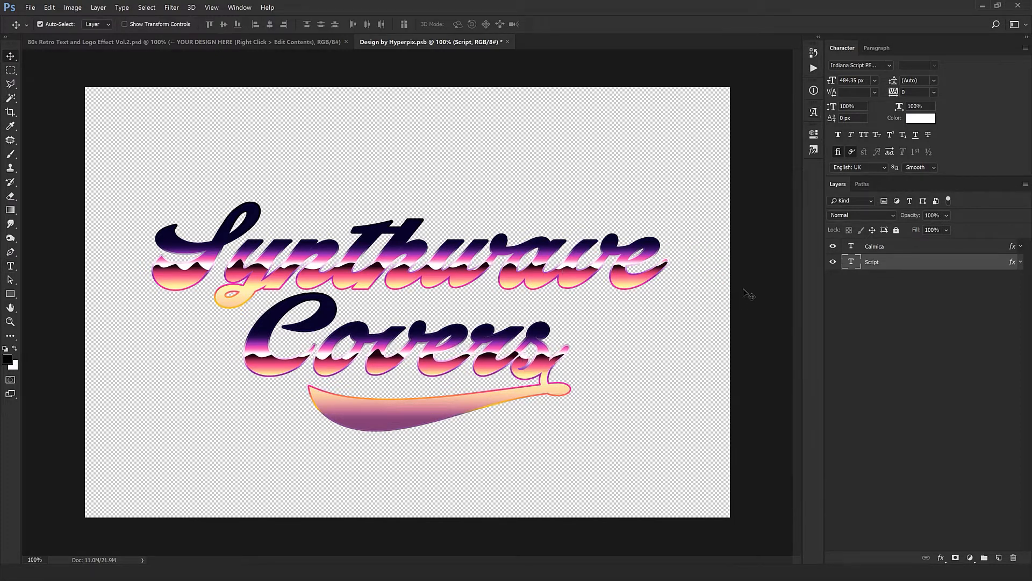
- Centre both text layers together horizontally on the canvas, and close the design document with its changes saved
key(ctrl+alt+a)
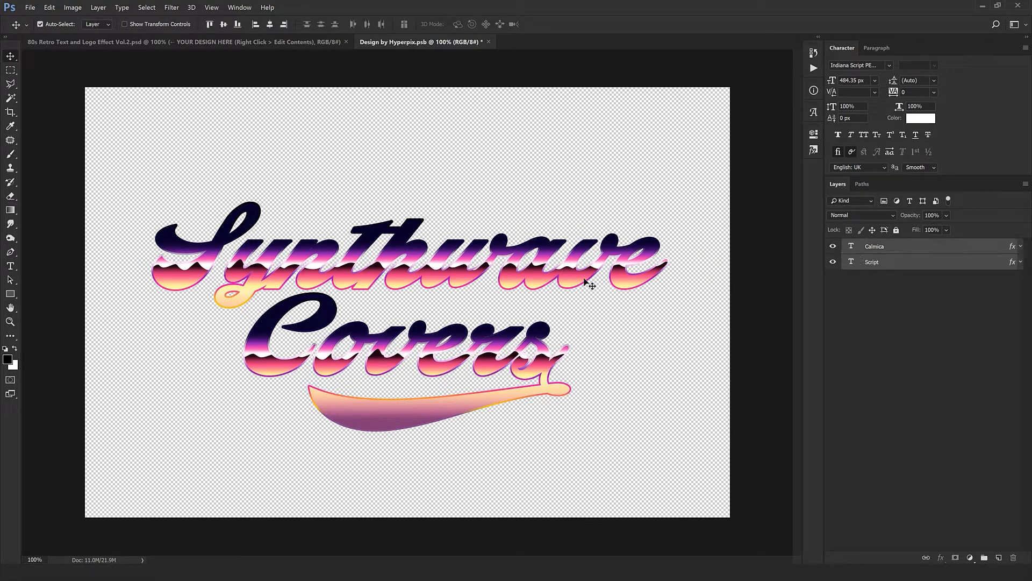
key(ctrl+t)
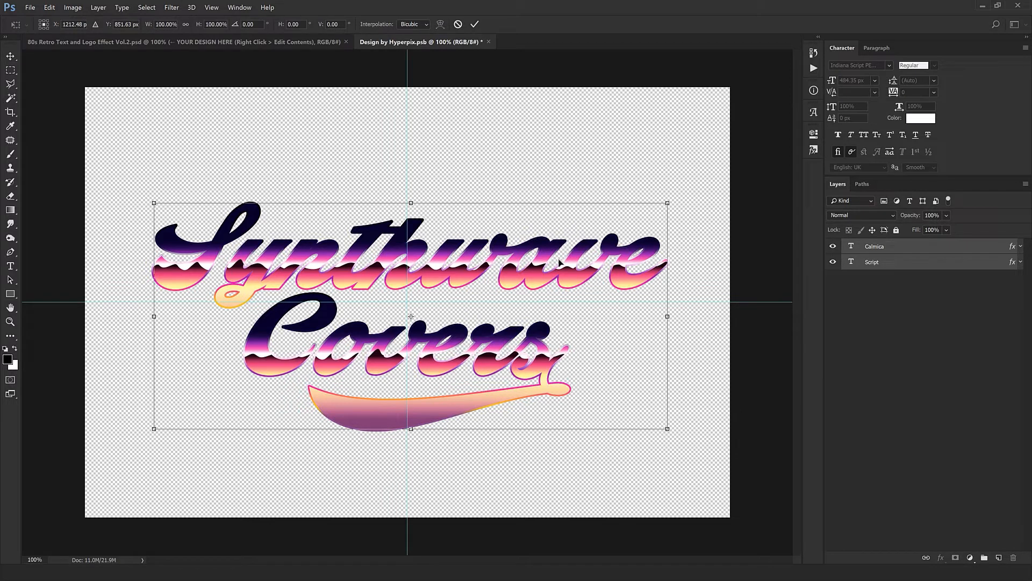
drag(560, 262, 556, 262)
key(Return)
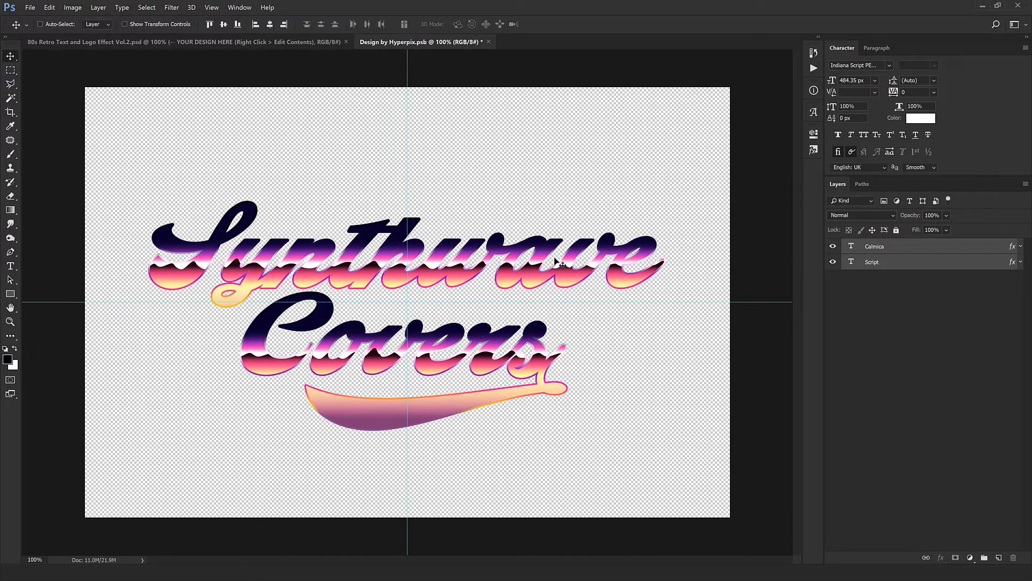
click(489, 42)
click(473, 216)
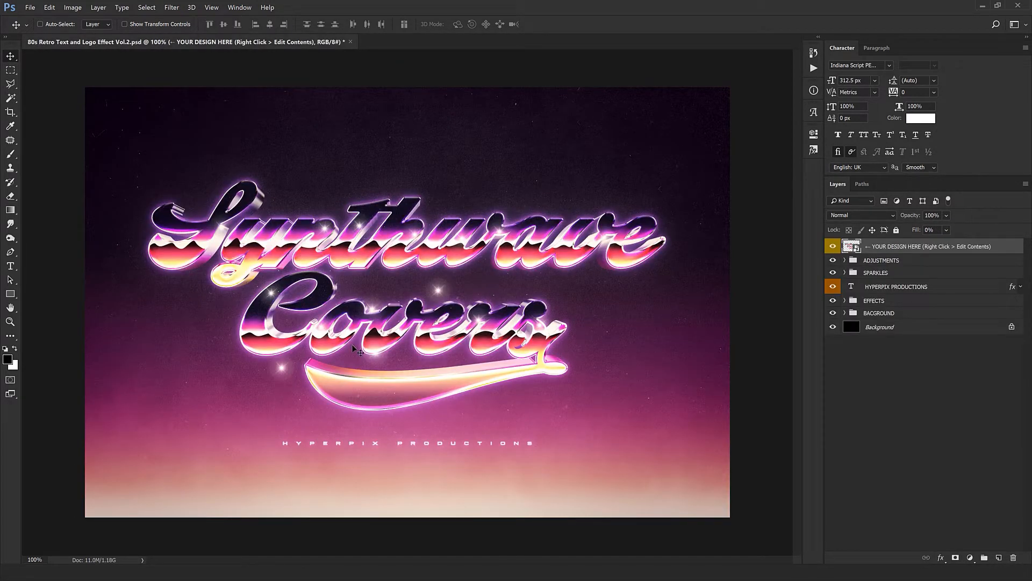
- Reopen the YOUR DESIGN HERE smart object and reposition the Pattern Overlay on the Script layer's "Covers" text
double_click(851, 246)
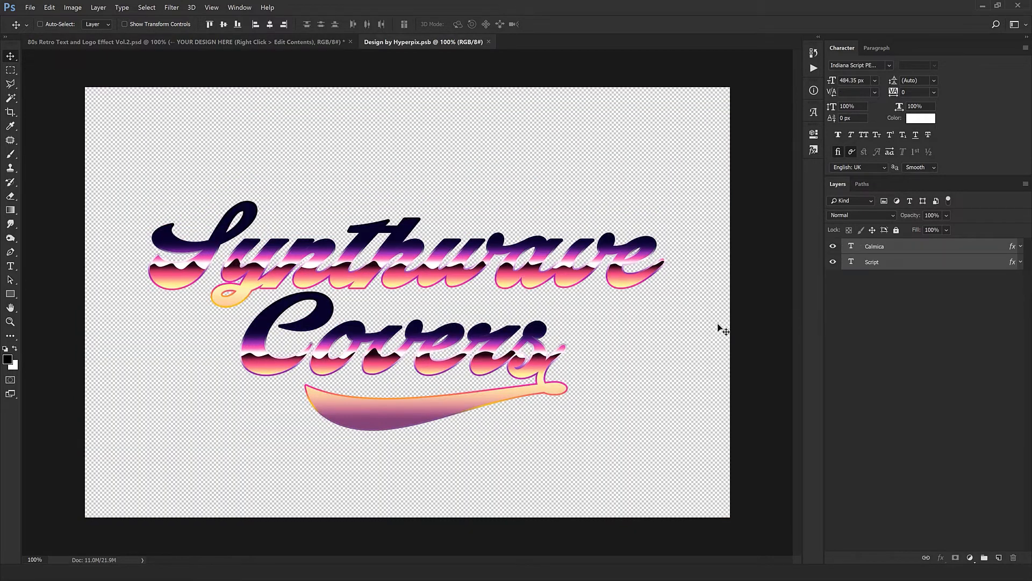
click(995, 263)
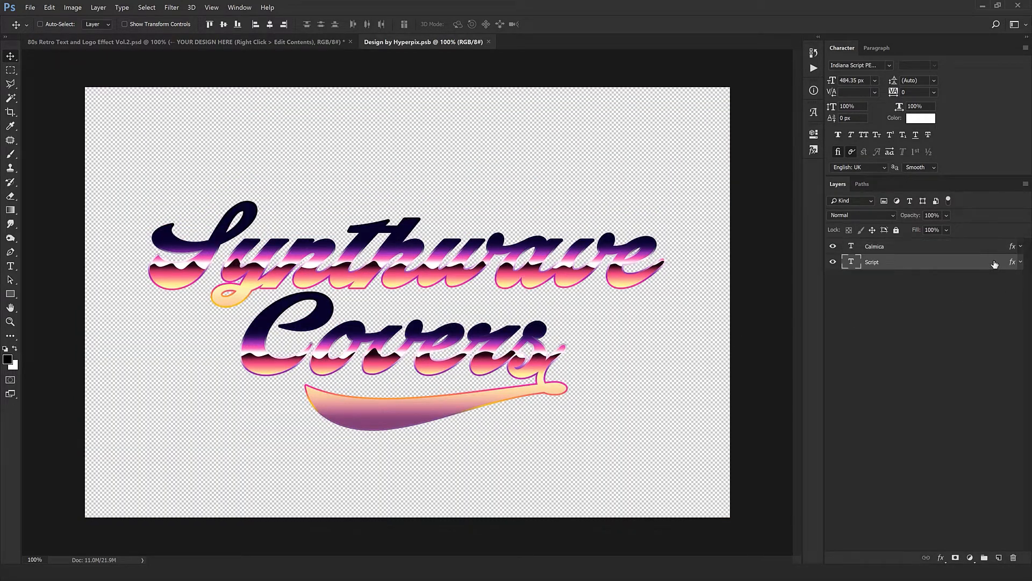
double_click(1013, 263)
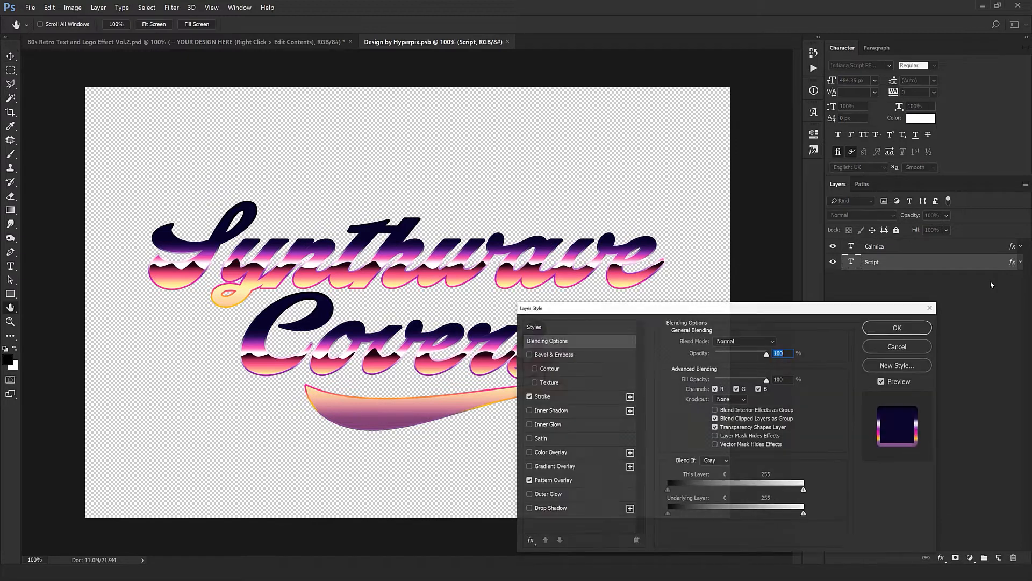
click(574, 483)
drag(608, 308, 653, 430)
drag(484, 376, 546, 363)
mouse_move(430, 375)
mouse_down()
mouse_move(410, 369)
mouse_move(444, 369)
mouse_up()
click(934, 456)
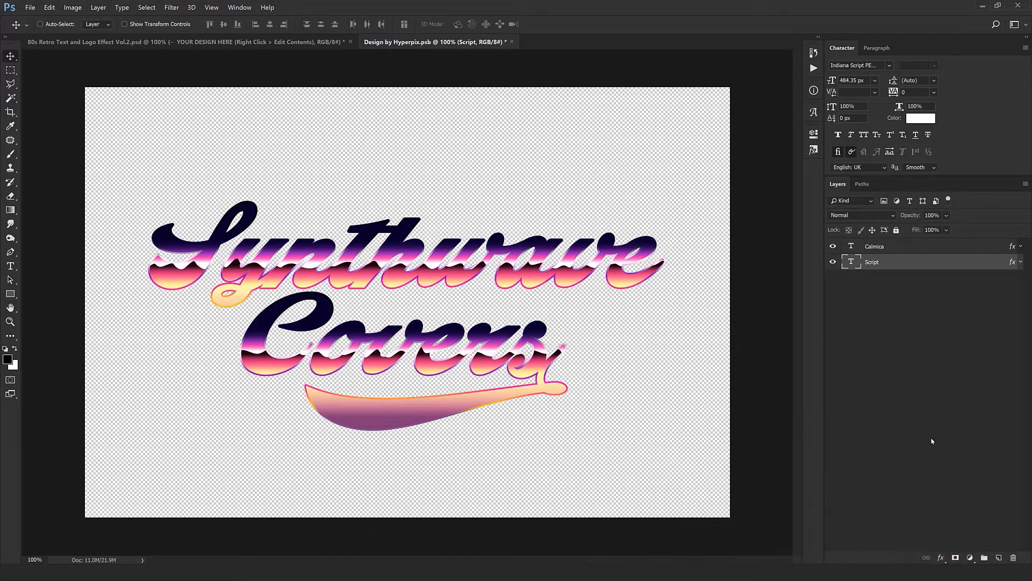
- Reposition the Pattern Overlay on the Calmica layer's "Synthwave" text
click(987, 247)
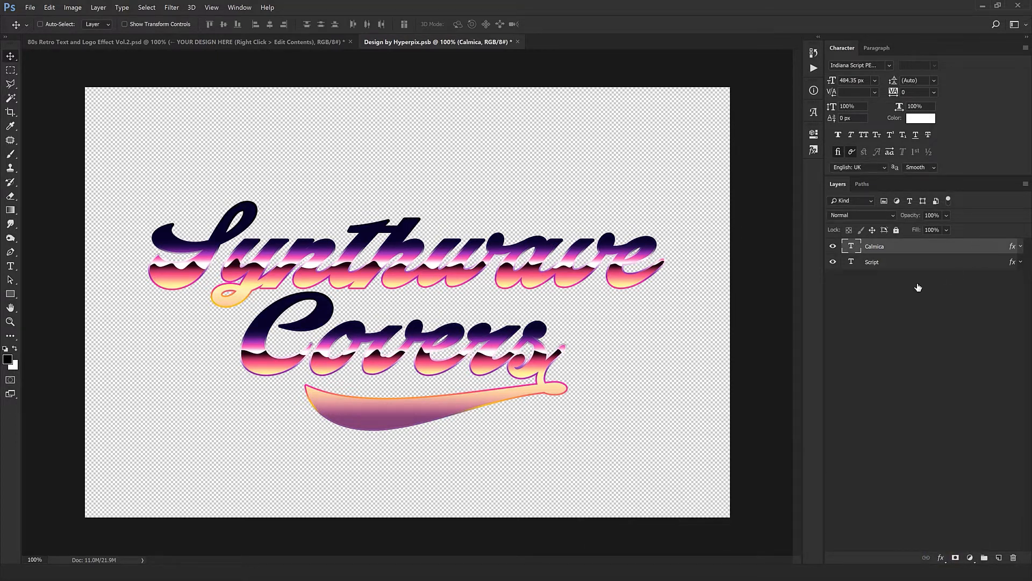
double_click(940, 246)
drag(629, 108, 901, 298)
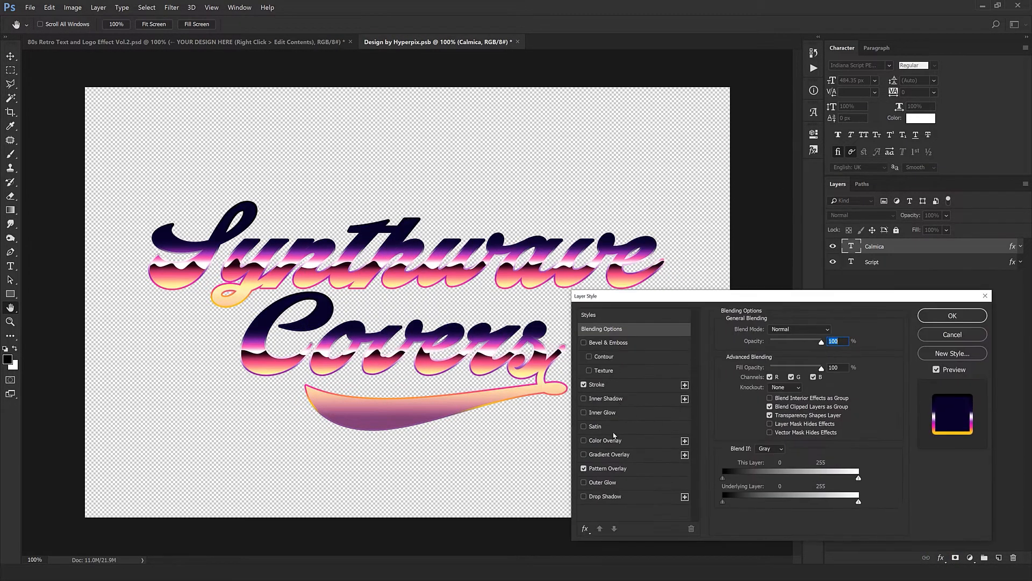
click(610, 469)
drag(453, 402, 436, 401)
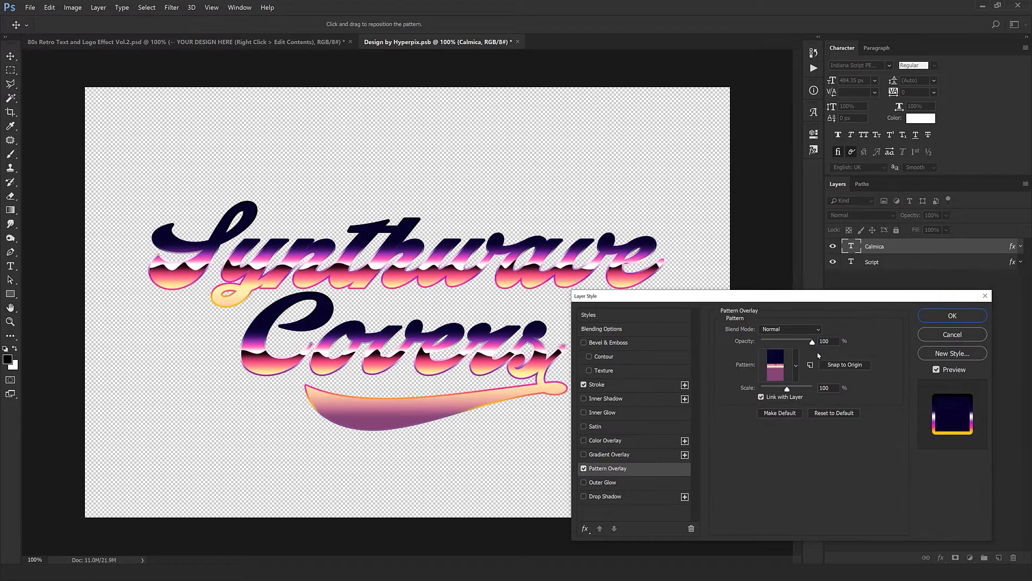
click(952, 315)
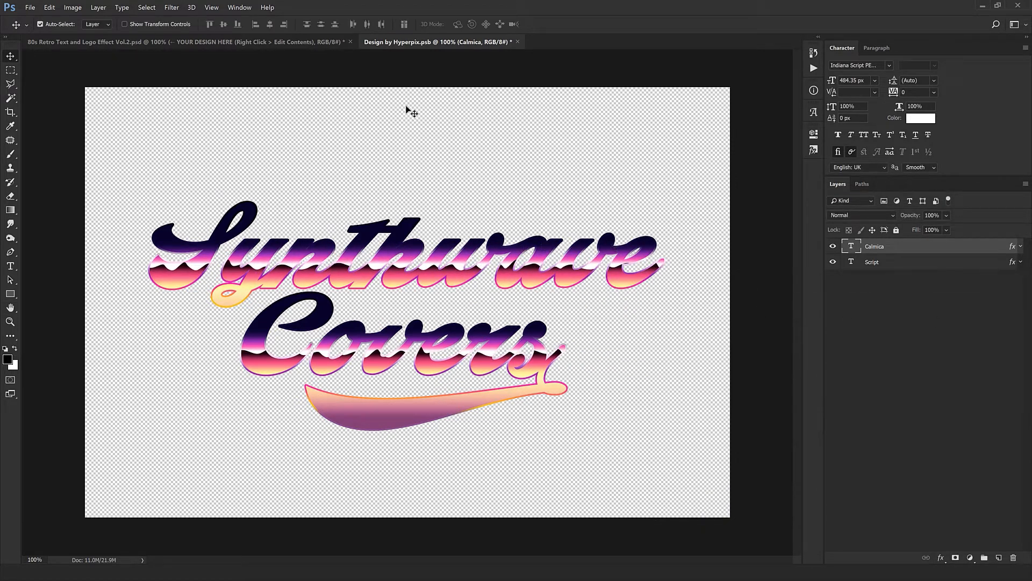
- Save the design document and check the updated effect in the main 80s Retro Text and Logo Effect document
key(ctrl+s)
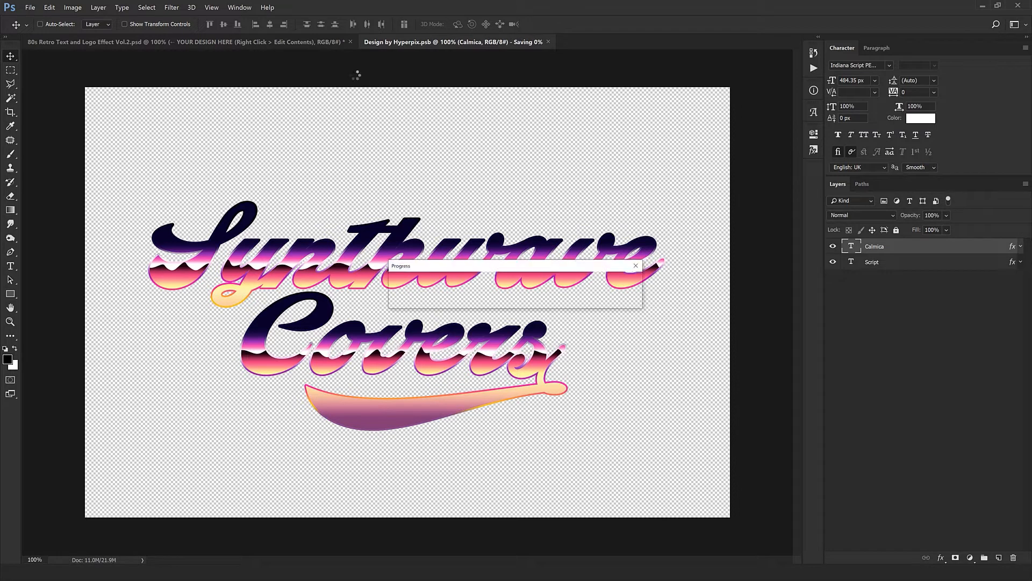
click(298, 42)
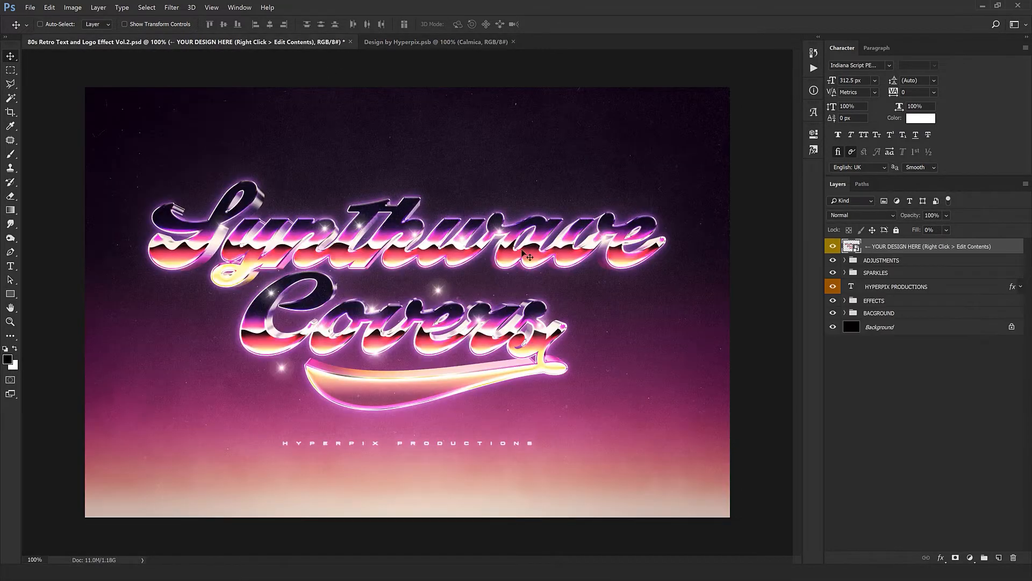
click(406, 47)
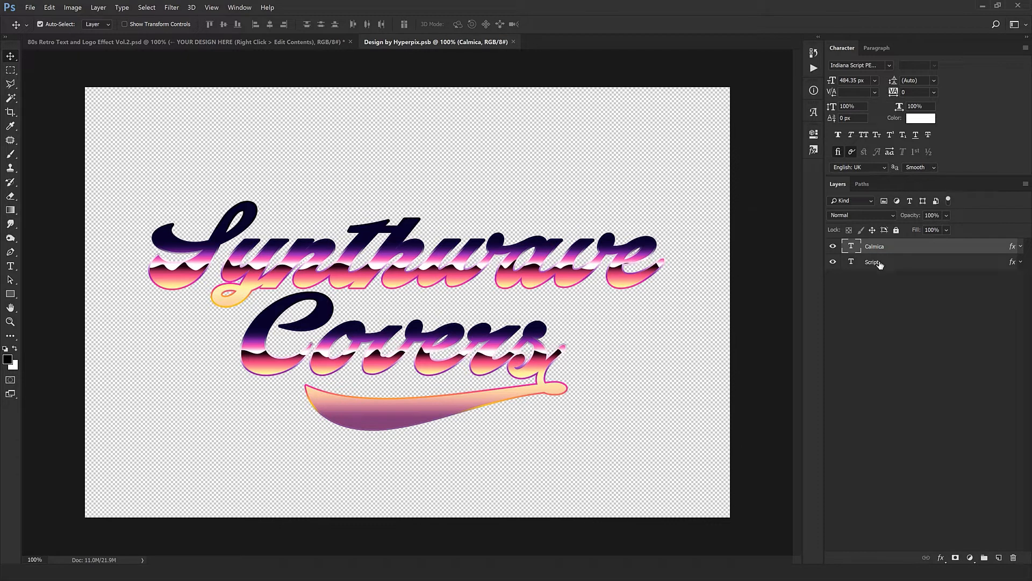
- Change the font of both text layers to Bebas Neue Bold
shift+click(880, 263)
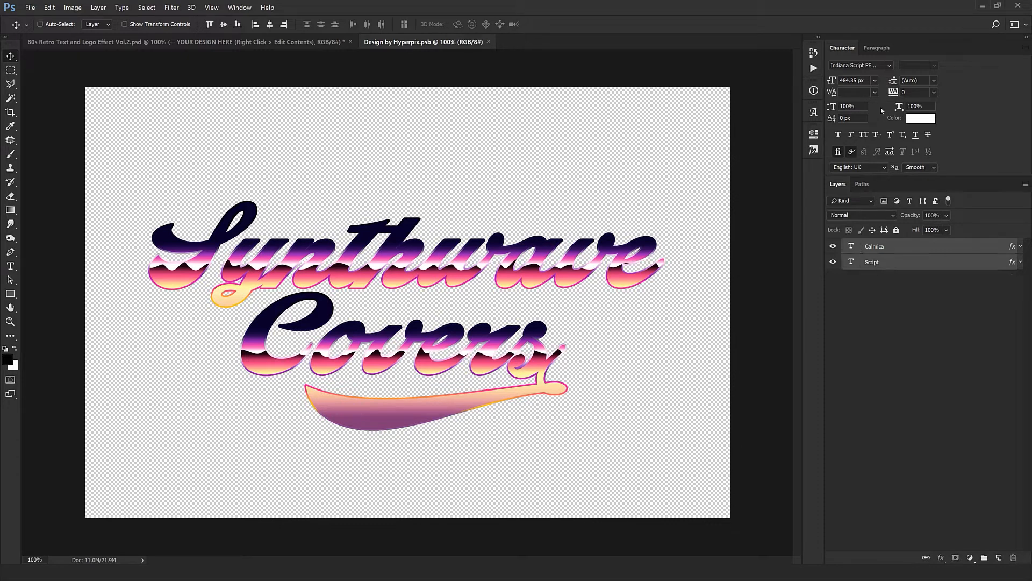
click(878, 67)
text(bea)
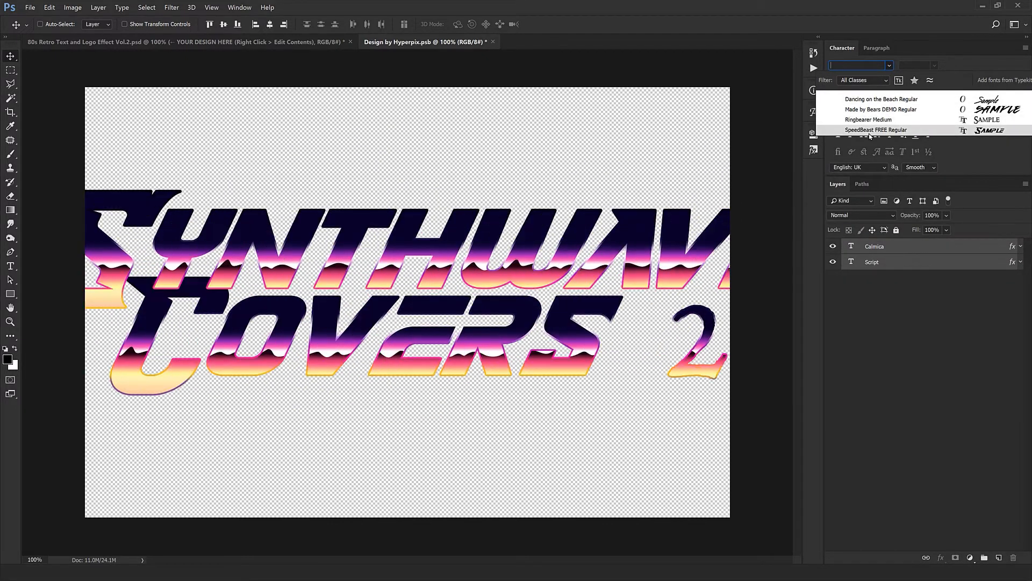
key(BackSpace)
text(beb)
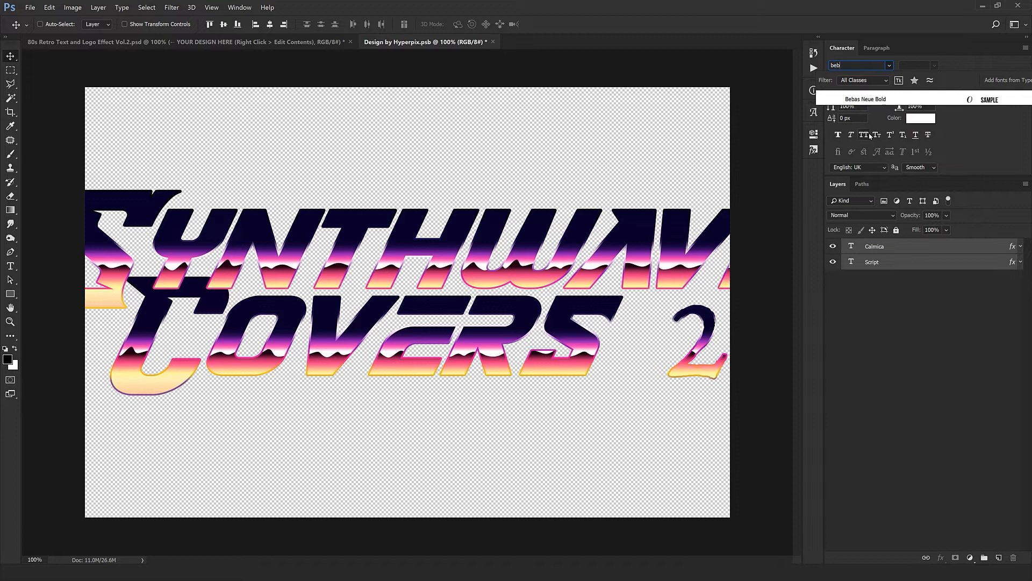
click(864, 102)
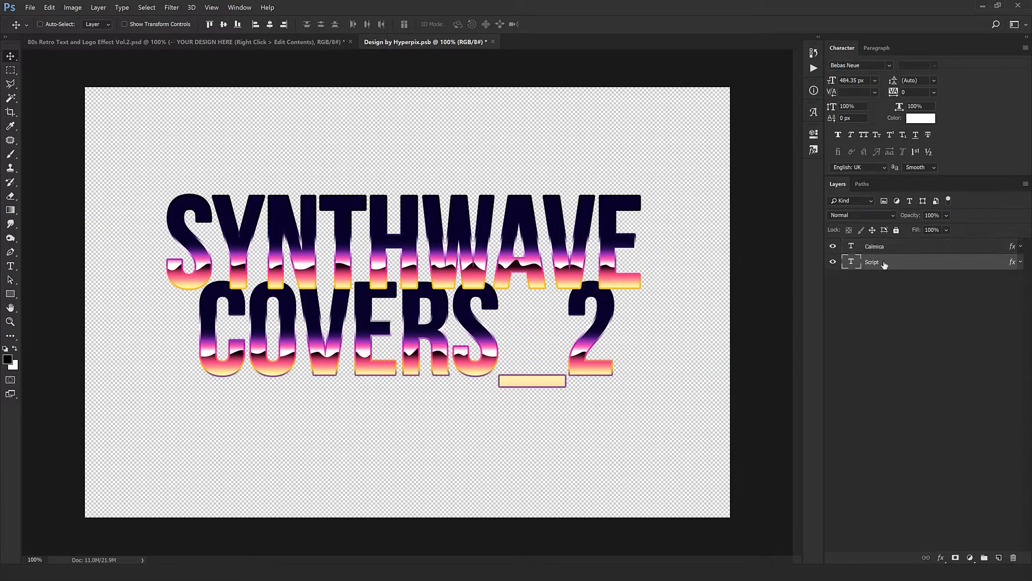
- Move the Pattern Overlay on the "SYNTHWAVE" text upward so its horizon line crosses the middle of the letters
click(888, 246)
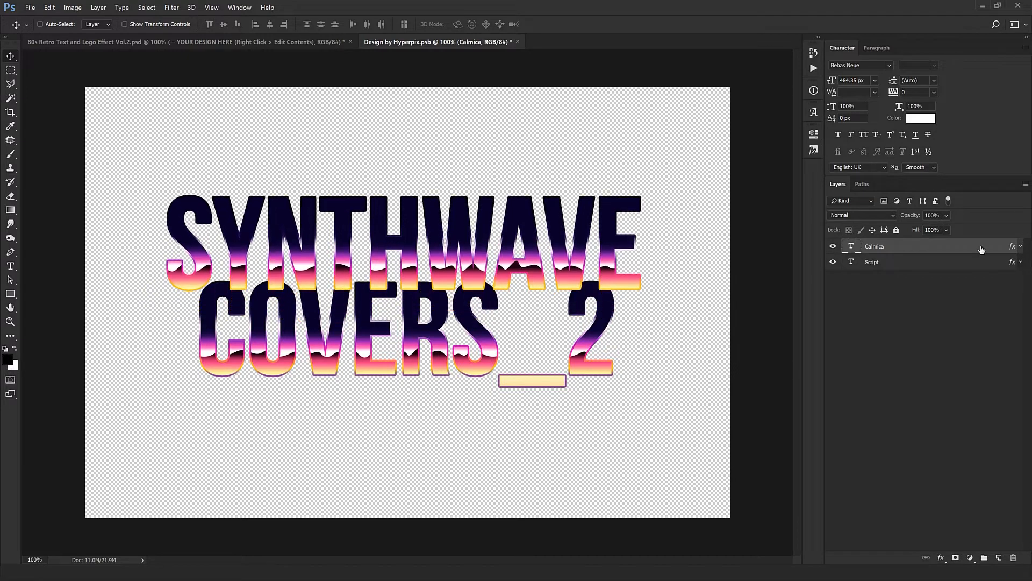
double_click(981, 250)
click(627, 470)
drag(398, 383, 397, 362)
click(952, 316)
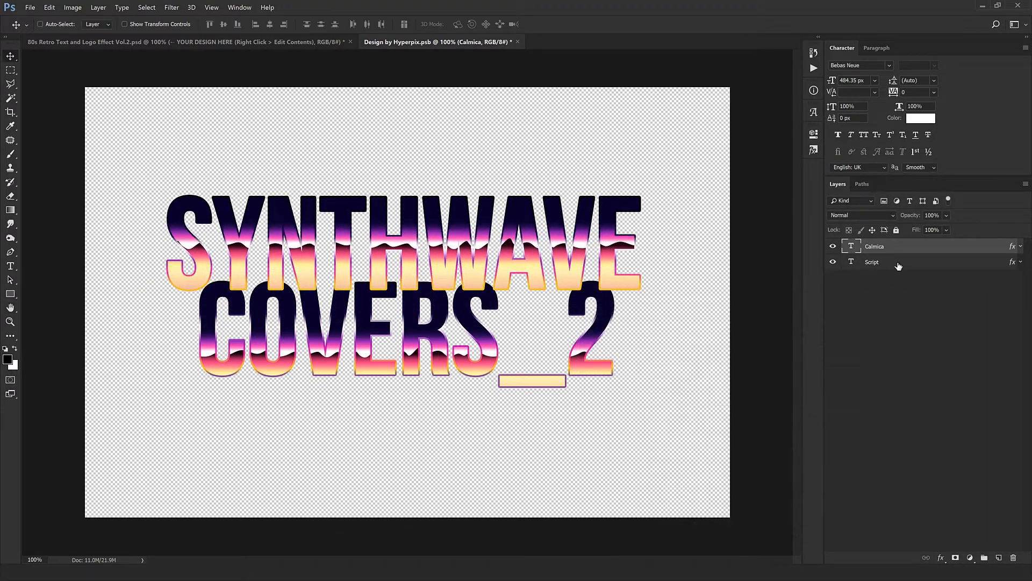
- Delete the leftover swash characters "__2" from the end of the "COVERS" text
click(899, 263)
double_click(851, 262)
key(End)
key(BackSpace)
key(BackSpace)
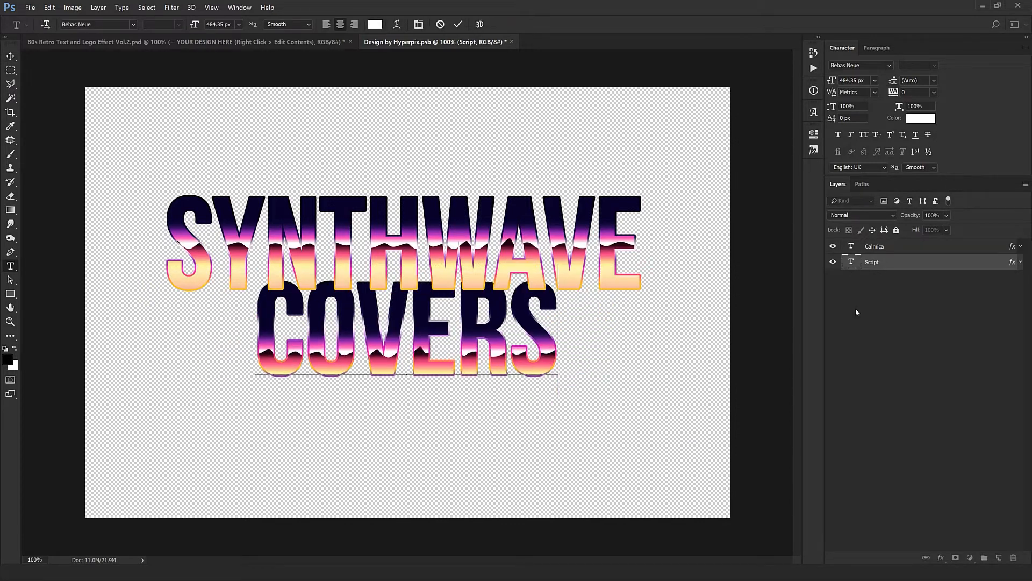
- Commit the text edit and move the "COVERS" text down to leave a gap below "SYNTHWAVE"
key(ctrl+Return)
key(v)
drag(553, 376, 557, 406)
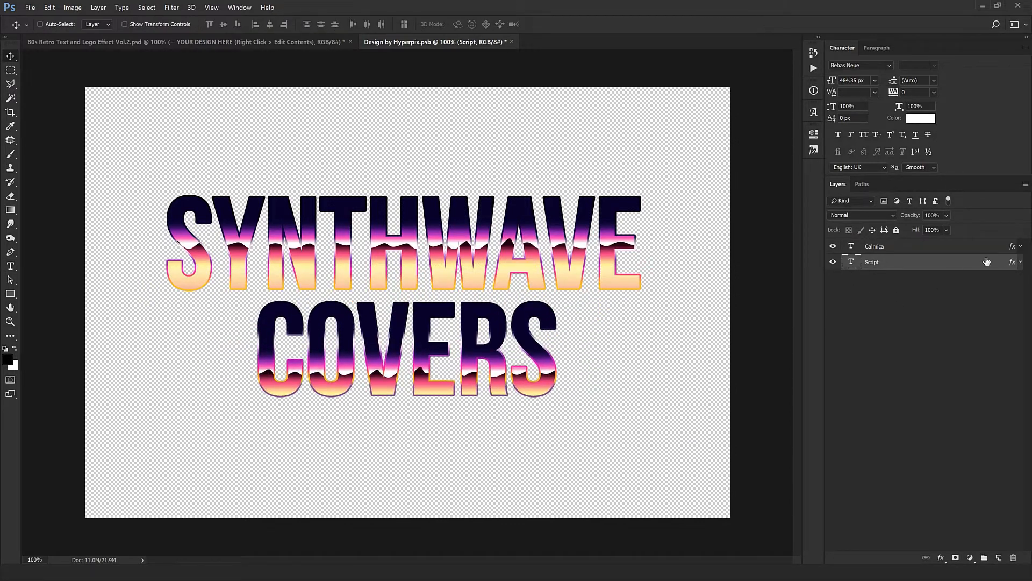
- Move the Pattern Overlay on the "COVERS" text upward so its horizon line crosses the middle of the letters
double_click(990, 264)
click(617, 467)
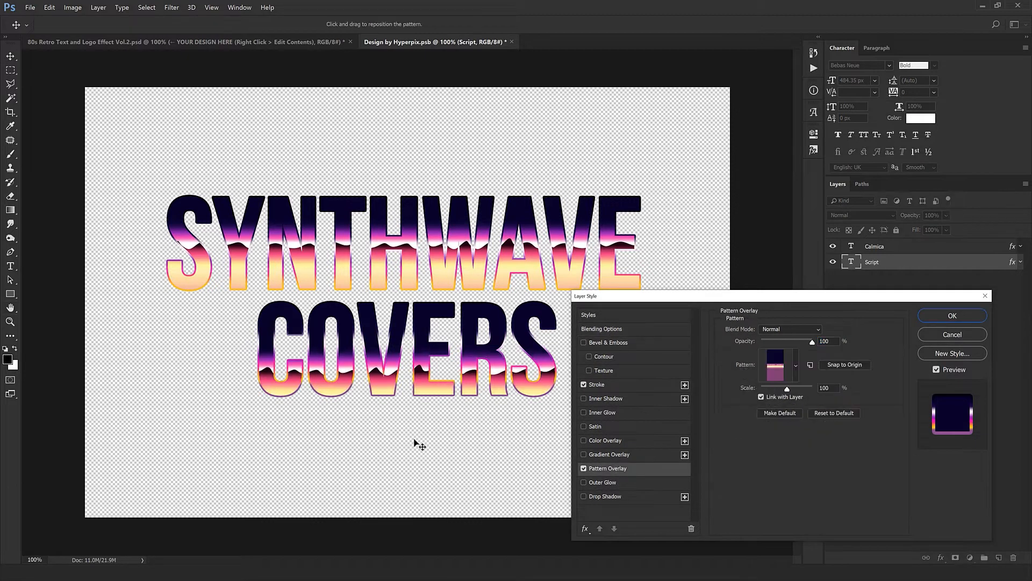
drag(418, 444, 415, 424)
key(Return)
- Save the design document, check the updated effect in the main 80s Retro document, and close the design document
key(ctrl+s)
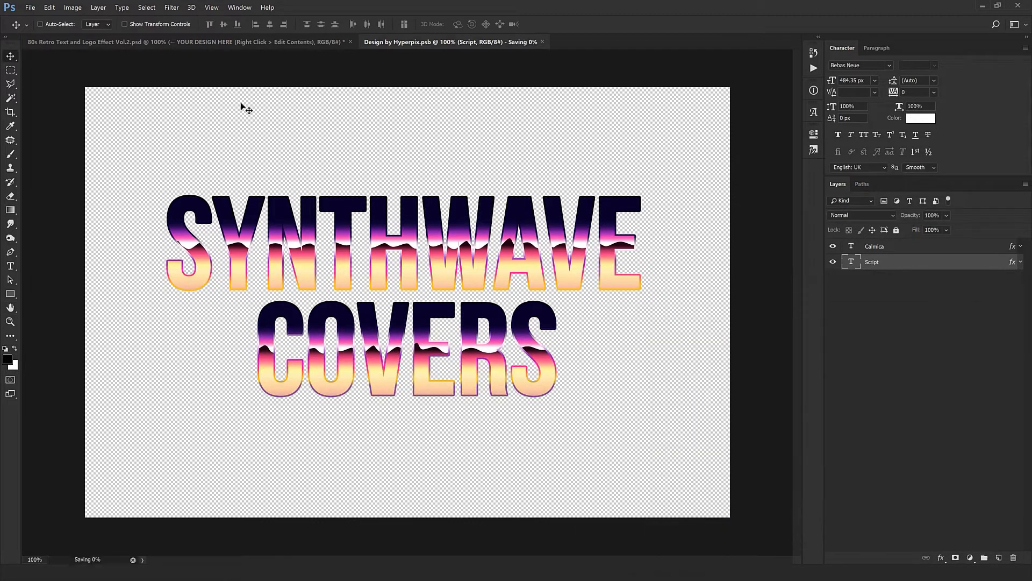
click(291, 44)
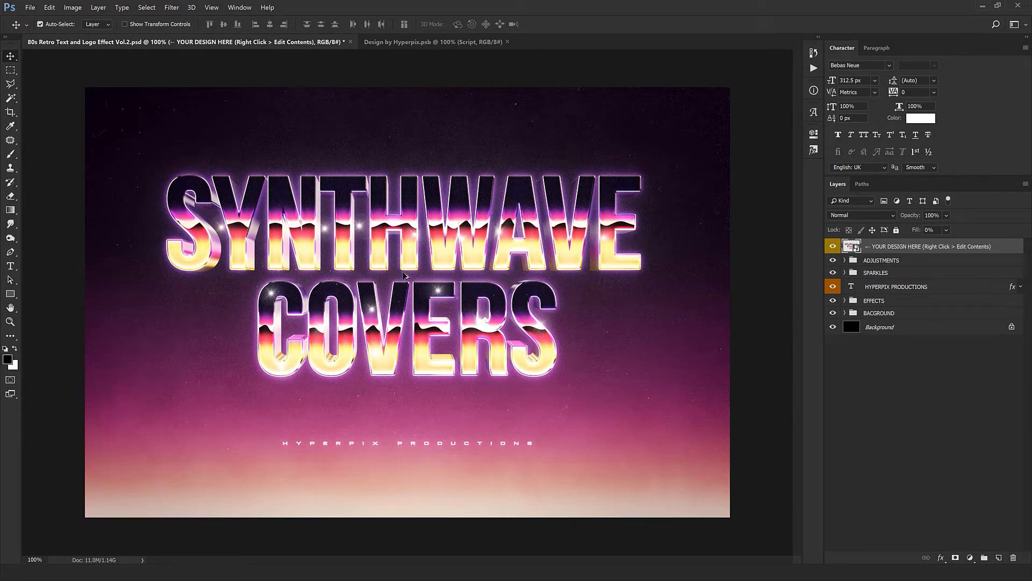
click(507, 41)
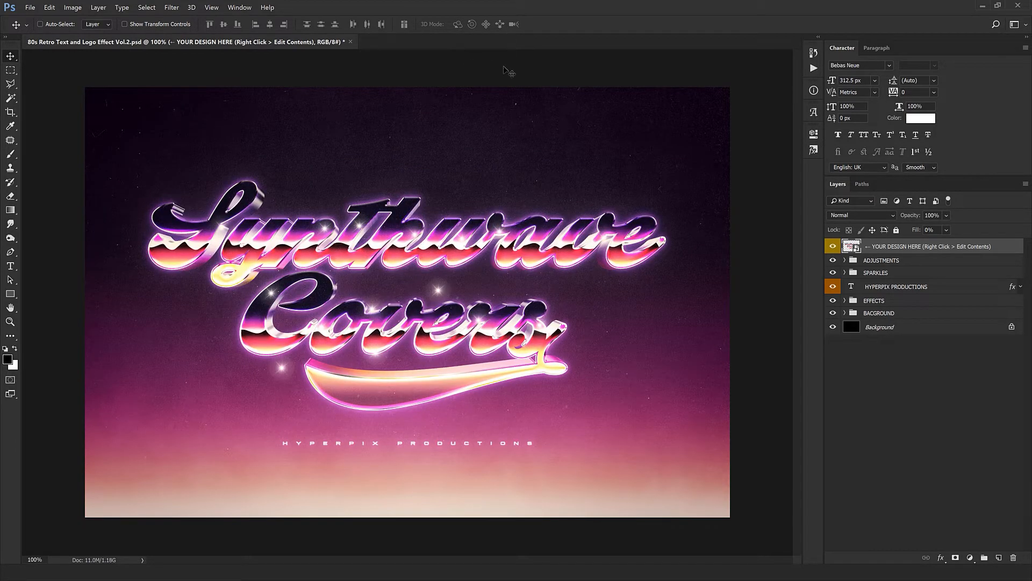
- Expand the ADJUSTMENTS group and its COLOR / BRIGHTNESS / CONTRAST subgroup, and select the Brightness/Contrast layer
click(861, 261)
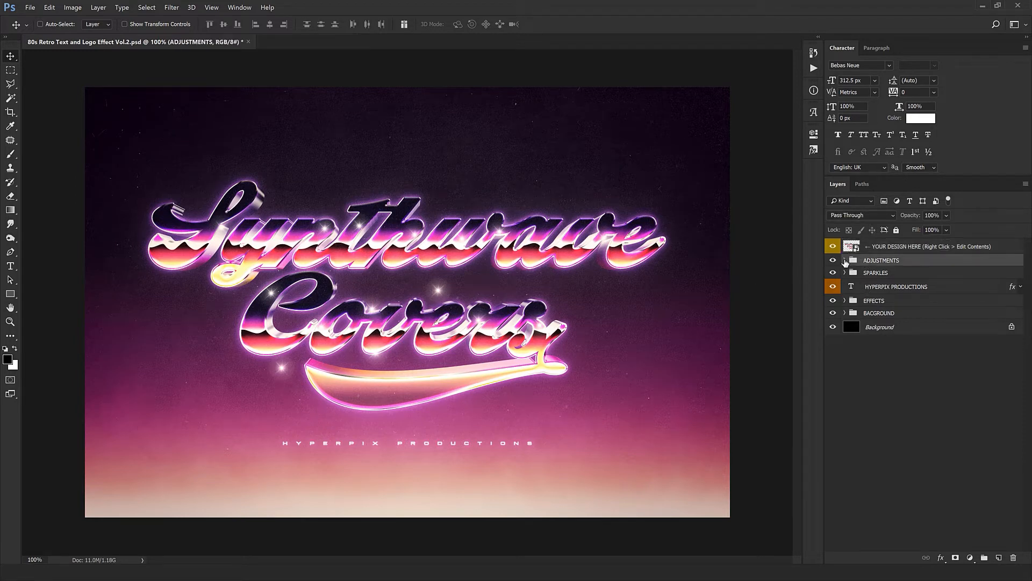
click(844, 261)
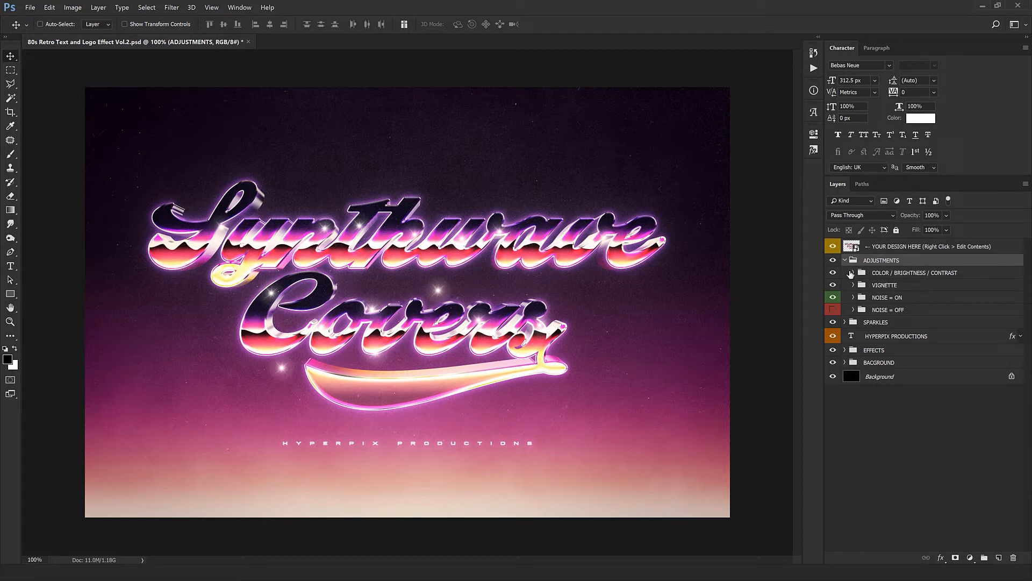
click(854, 273)
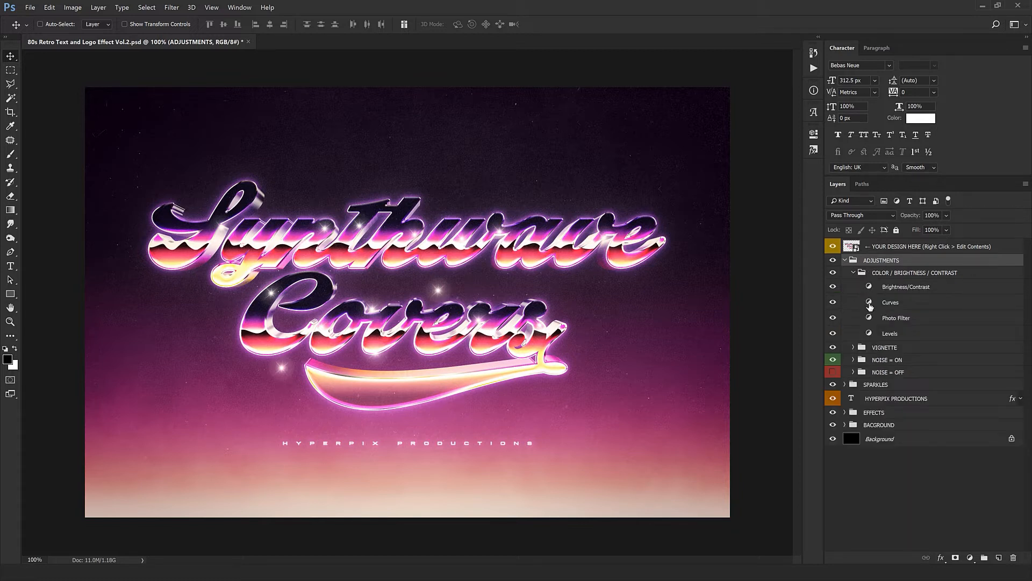
click(872, 289)
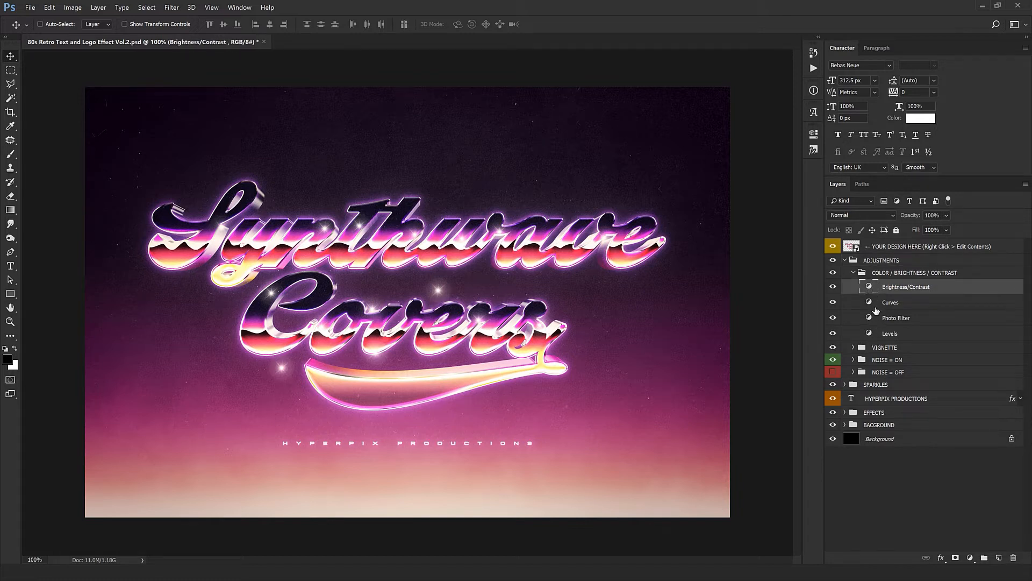
- Try other filter presets on the Photo Filter adjustment layer, including Orange, and undo the change
double_click(869, 319)
click(735, 164)
click(710, 192)
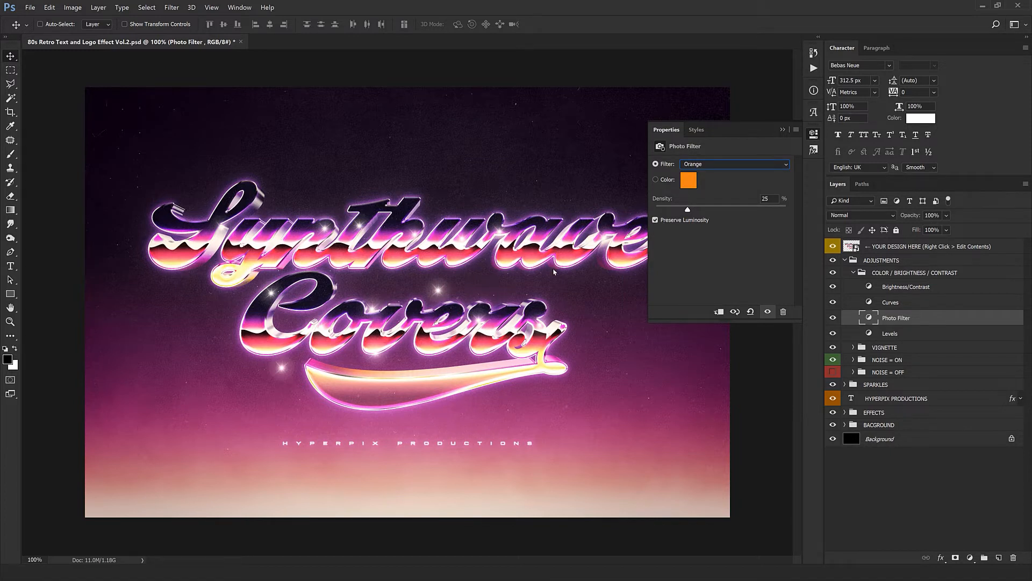
key(Down)
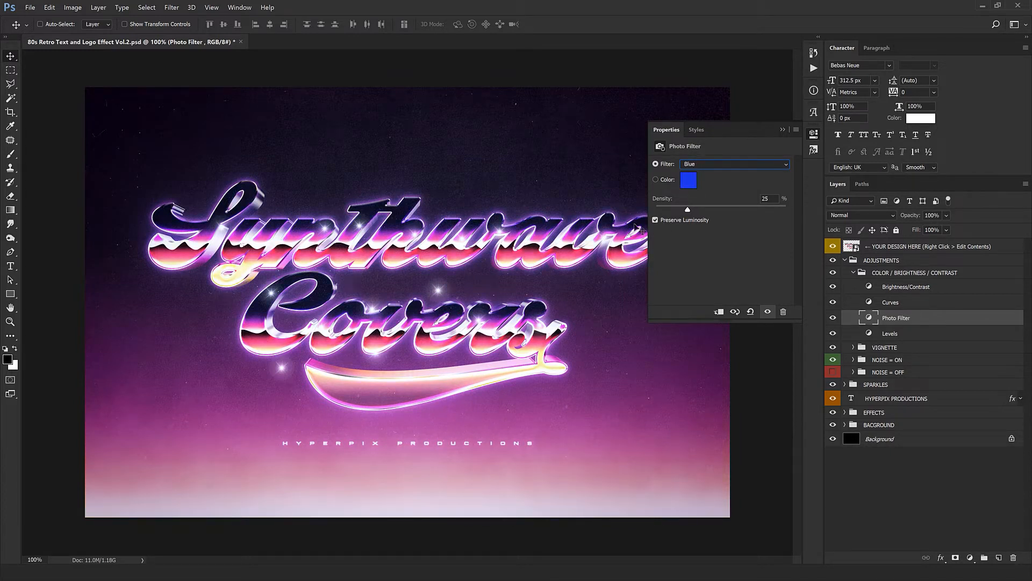
click(672, 131)
key(ctrl+z)
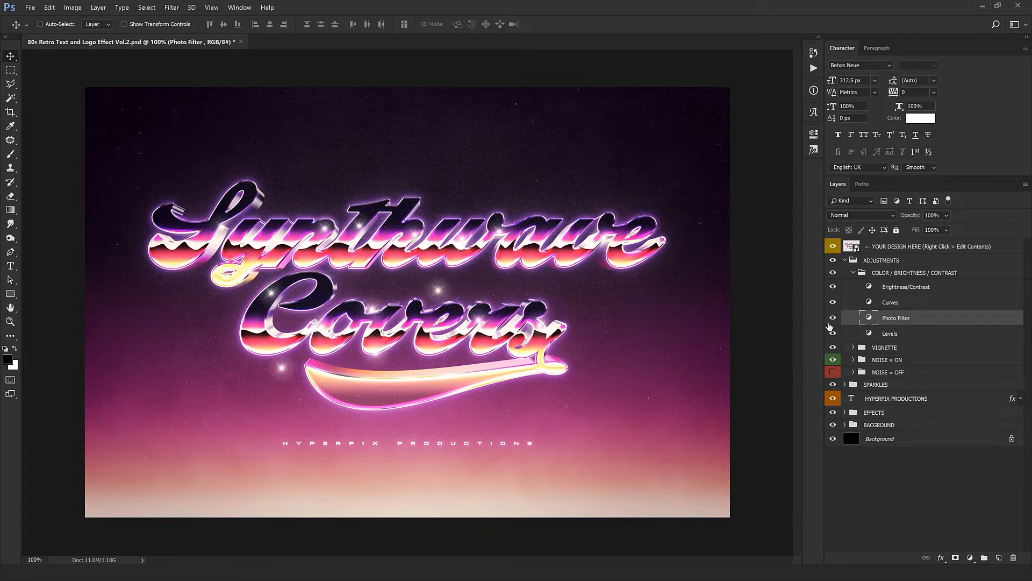
- Open the VIGNETTE group and compare the artwork with its Vignette layer hidden and shown
click(853, 274)
click(856, 286)
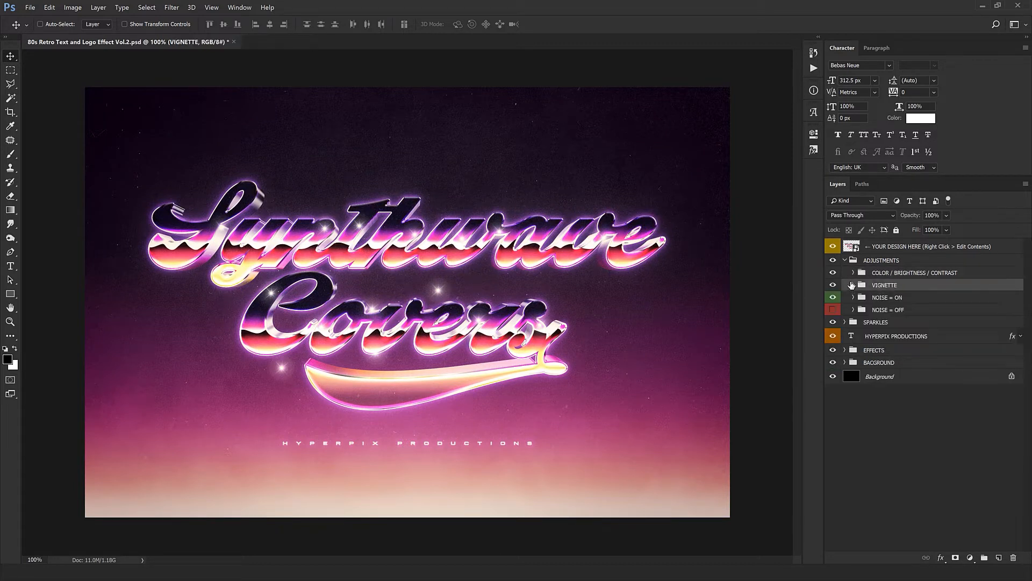
click(854, 285)
click(924, 299)
click(832, 298)
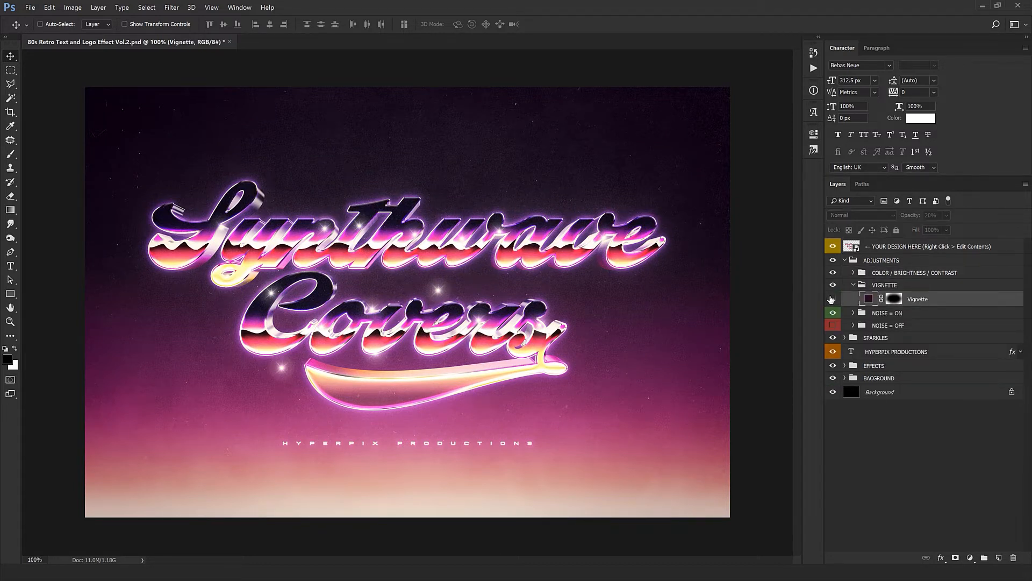
click(832, 299)
click(833, 299)
click(832, 298)
- Try the Vignette layer at 71% opacity and undo the change
drag(911, 216, 930, 220)
drag(934, 218, 939, 219)
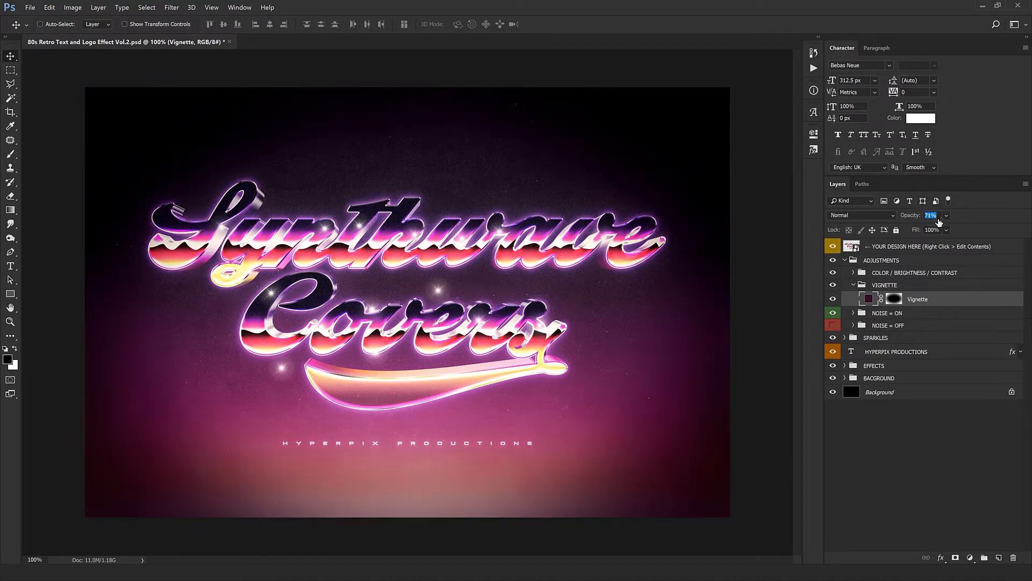
key(ctrl+z)
- Try a different hue for the Vignette layer's solid fill color and cancel it
double_click(872, 300)
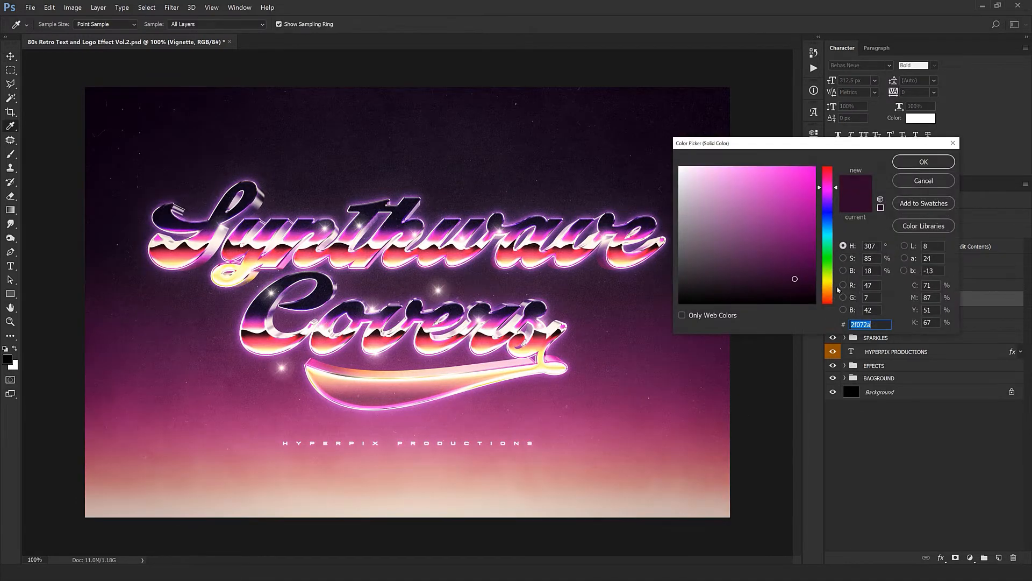
click(828, 278)
click(921, 181)
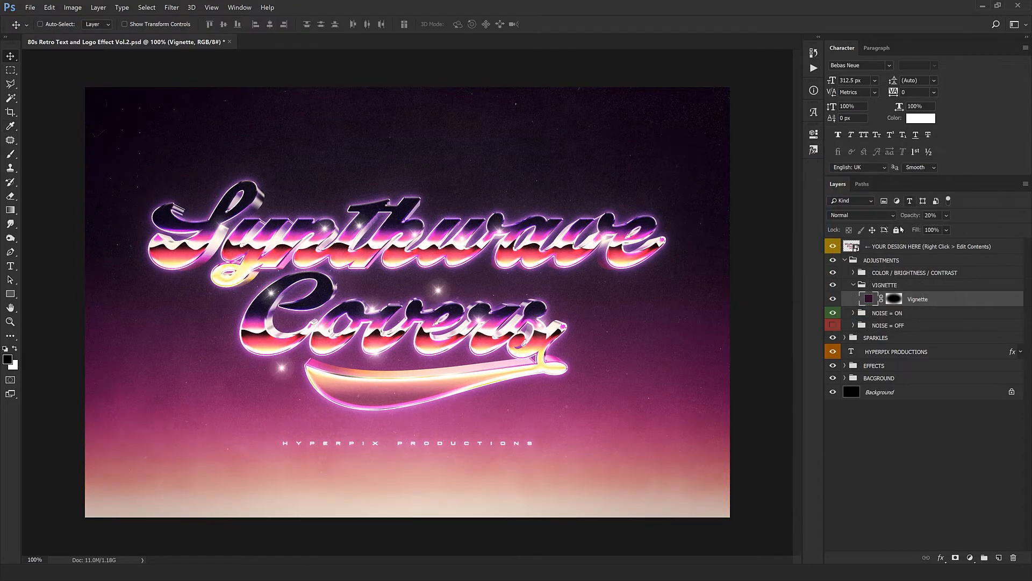
- Collapse the VIGNETTE group and examine the noise texture on the lettering up close at 300%
click(860, 285)
click(853, 285)
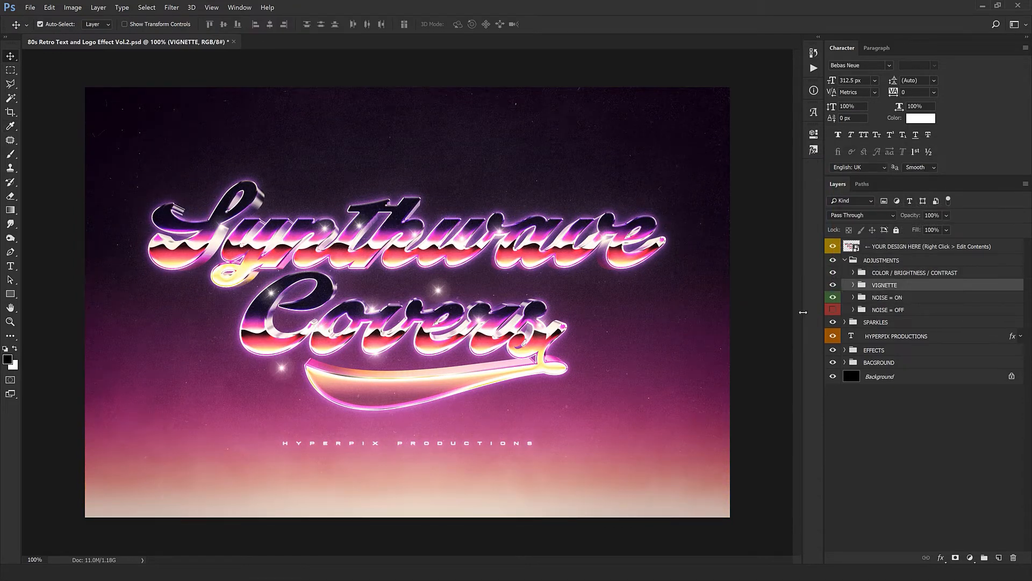
key(ctrl+plus)
key(ctrl+plus)
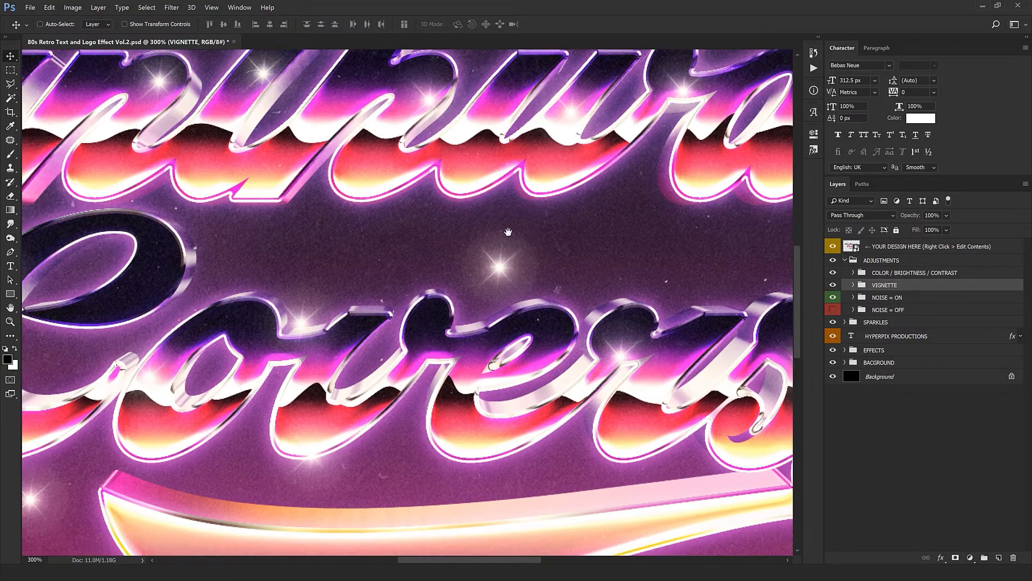
drag(509, 238, 448, 429)
drag(302, 262, 582, 281)
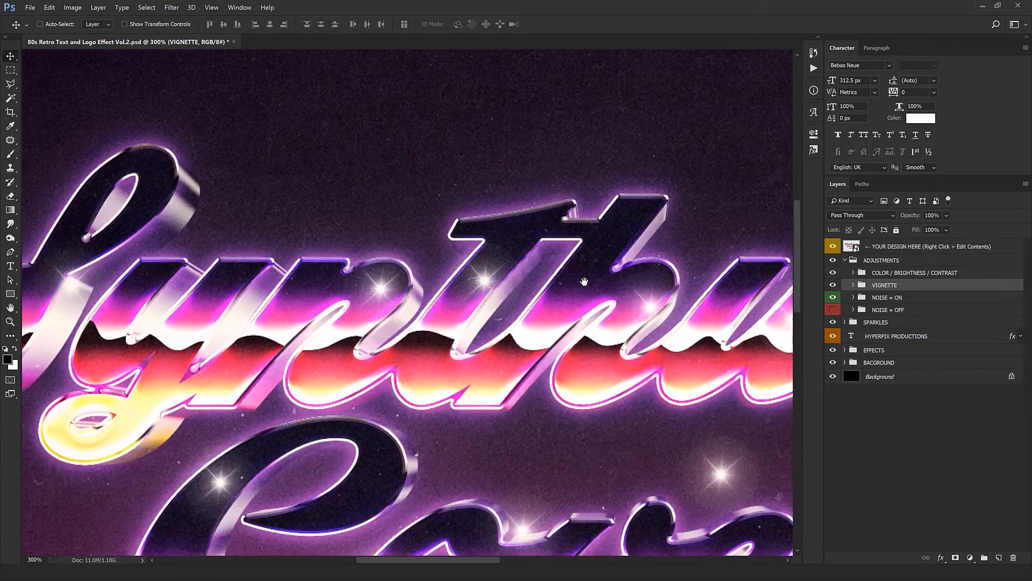
alt+click(500, 306)
key(ctrl+minus)
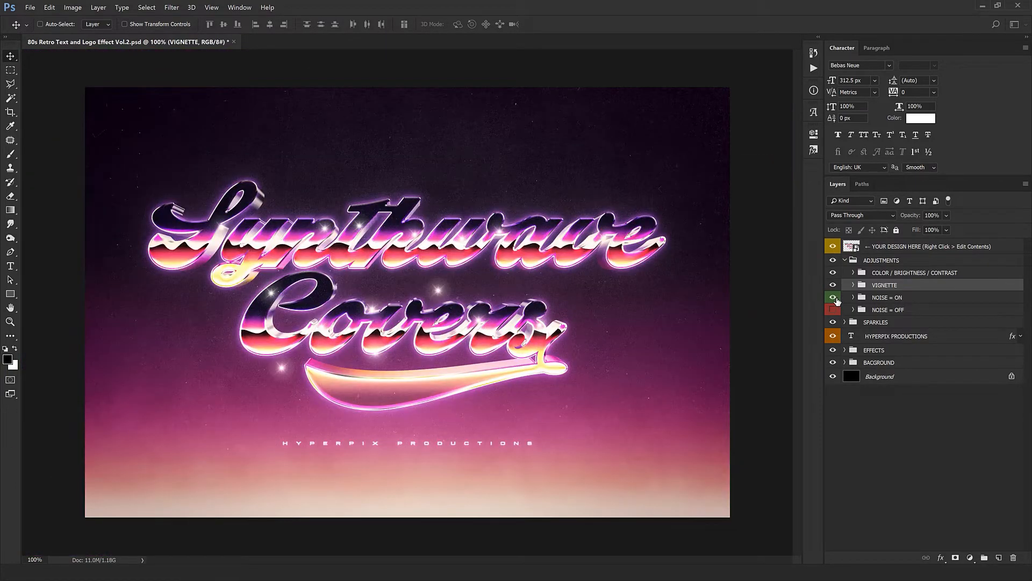
- Inspect the lettering with NOISE = OFF shown in place of NOISE = ON, and restore the NOISE = ON version
click(833, 298)
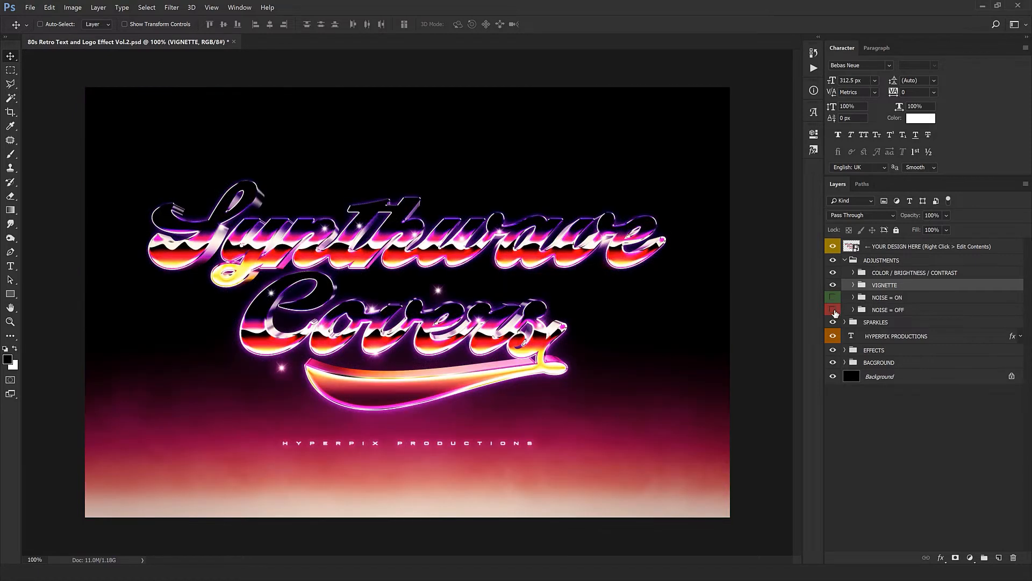
click(833, 311)
ctrl+click(508, 324)
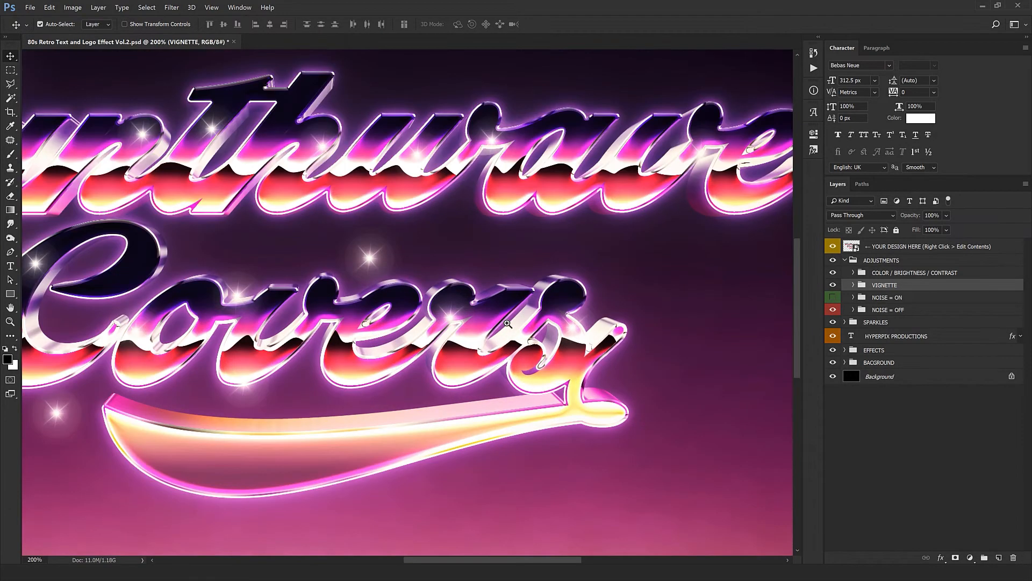
drag(451, 340, 514, 408)
drag(296, 375, 613, 409)
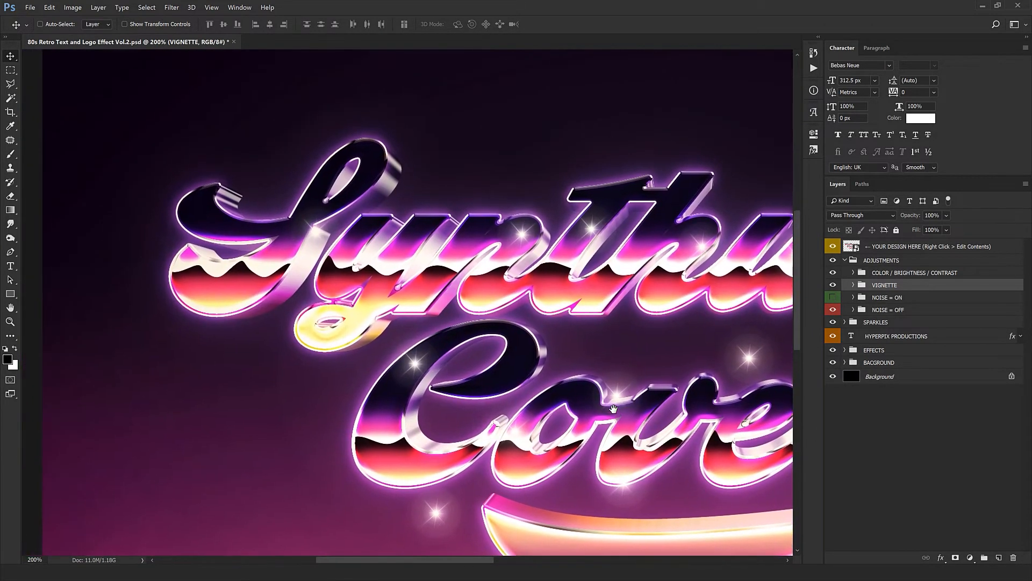
alt+click(614, 410)
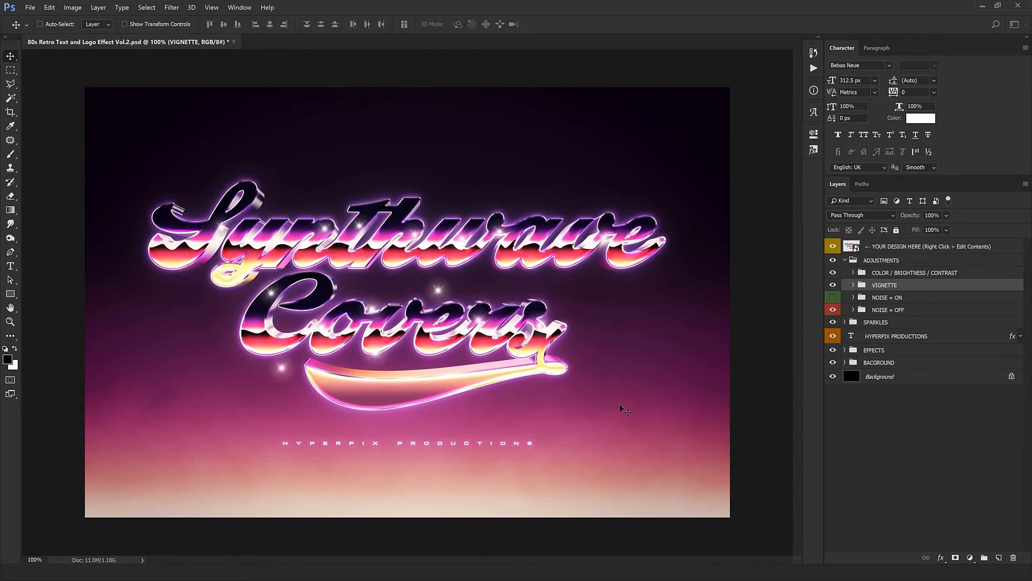
click(833, 311)
click(832, 297)
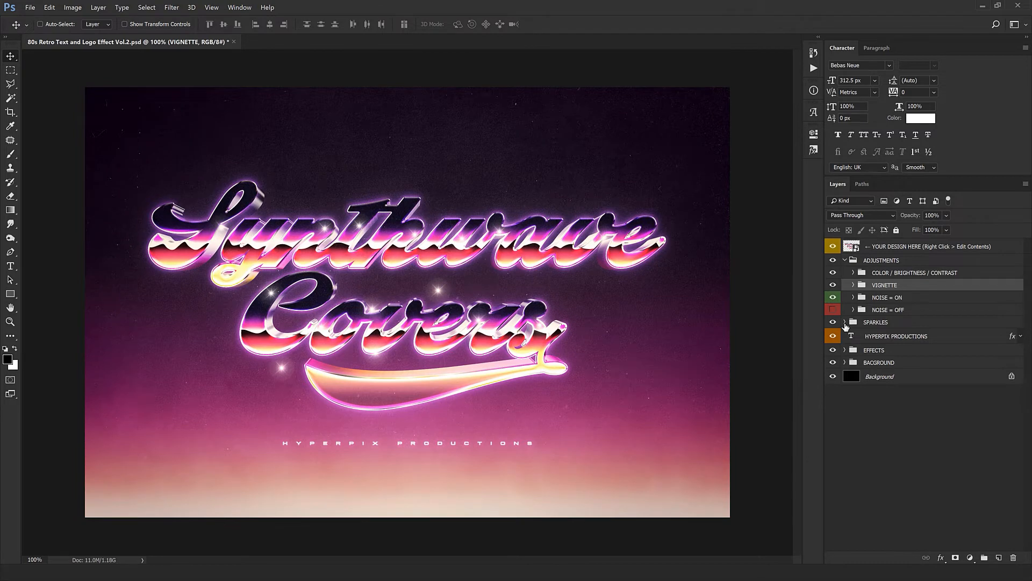
- Expand the SPARKLES group and reposition its first two sparkles on the lettering
click(844, 323)
click(898, 335)
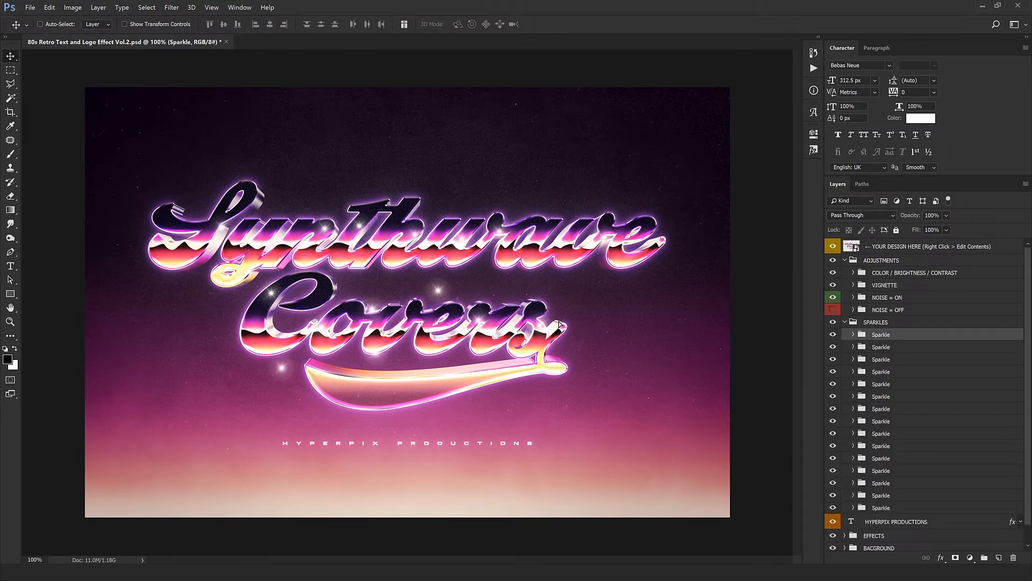
drag(573, 315, 472, 411)
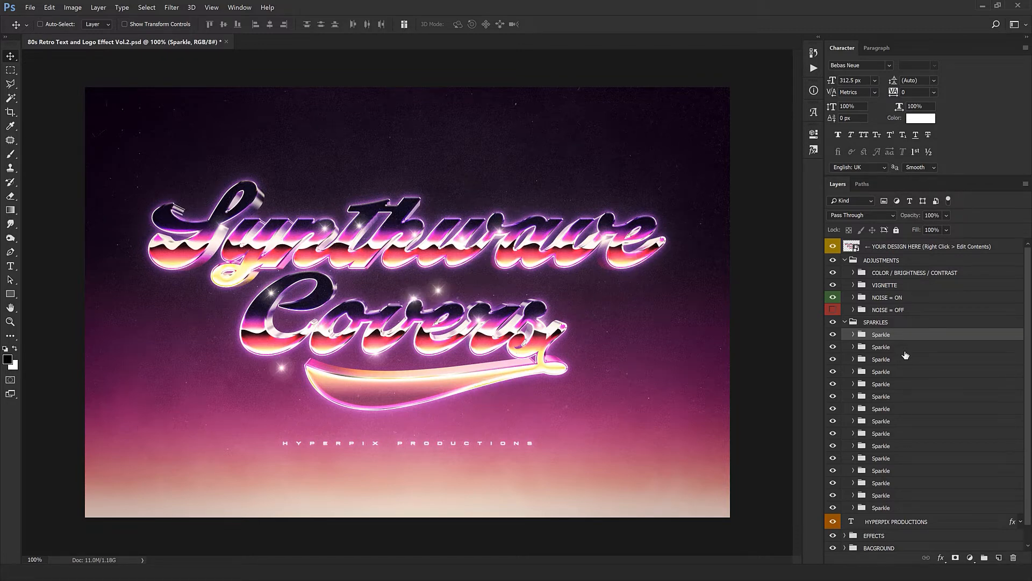
click(904, 351)
drag(377, 300, 412, 391)
- Delete every Sparkle group below the first one in the SPARKLES group
click(893, 360)
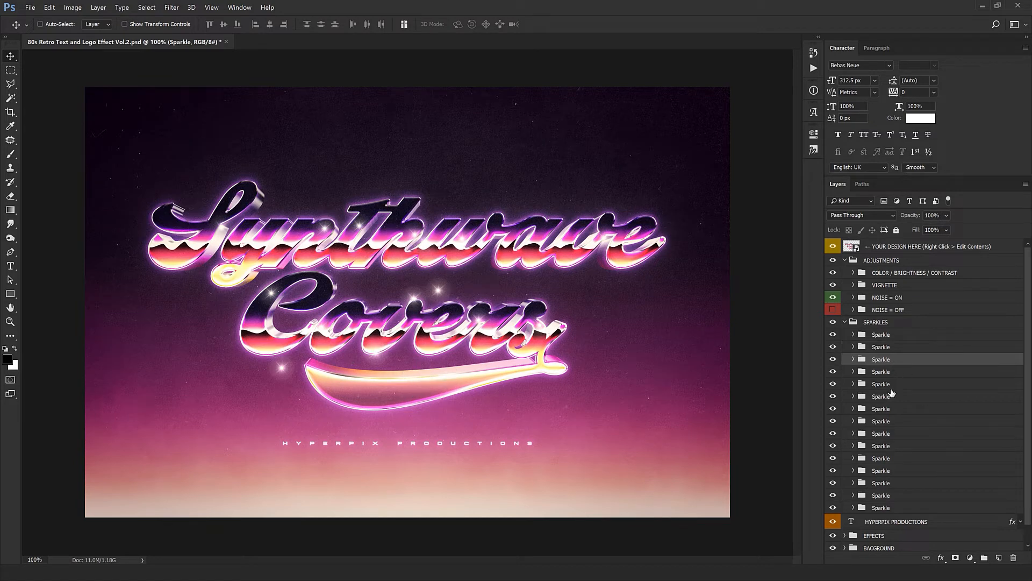
click(906, 348)
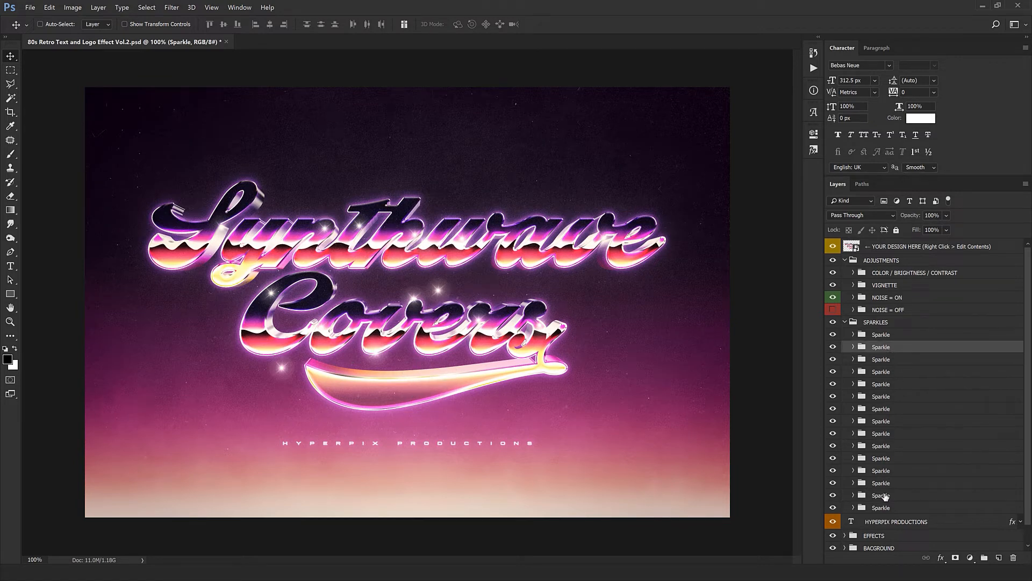
shift+click(886, 508)
click(1013, 556)
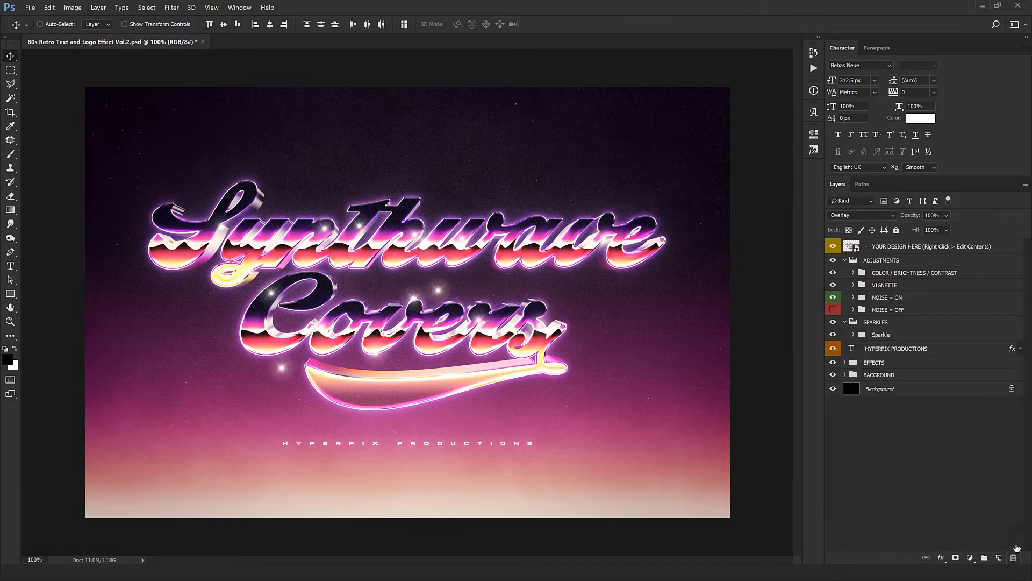
- Duplicate the remaining Sparkle repeatedly and place the copies on highlights across the "Synthwave Covers" lettering
click(893, 337)
drag(337, 359, 627, 369)
drag(629, 369, 376, 409)
drag(375, 408, 304, 263)
drag(301, 304, 461, 335)
drag(394, 334, 351, 339)
drag(351, 340, 390, 422)
drag(391, 430, 541, 436)
drag(571, 417, 496, 334)
- Compare the artwork with the SPARKLES group hidden and shown, add another sparkle copy, and collapse the group
click(834, 324)
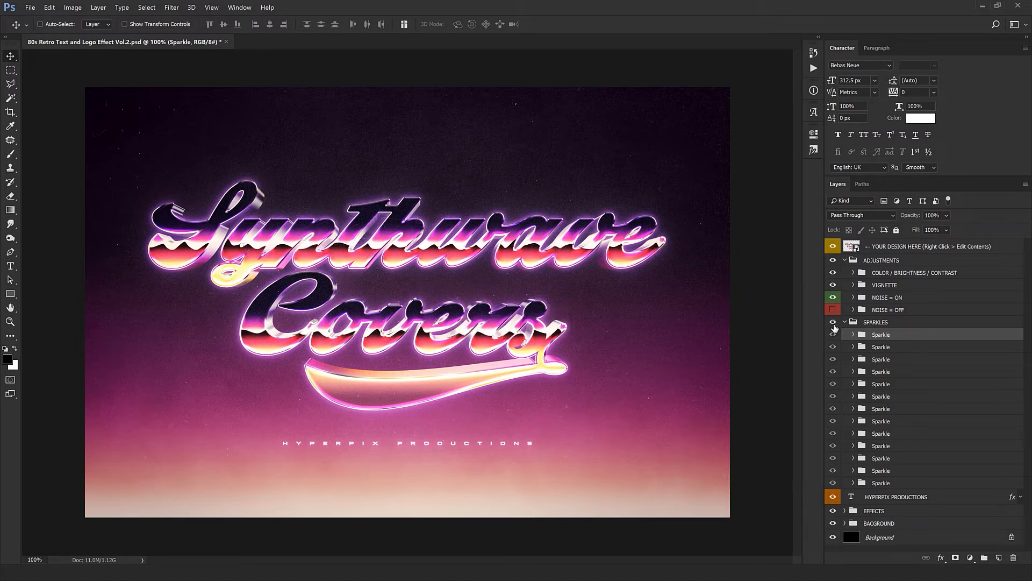
click(833, 324)
drag(384, 426, 470, 418)
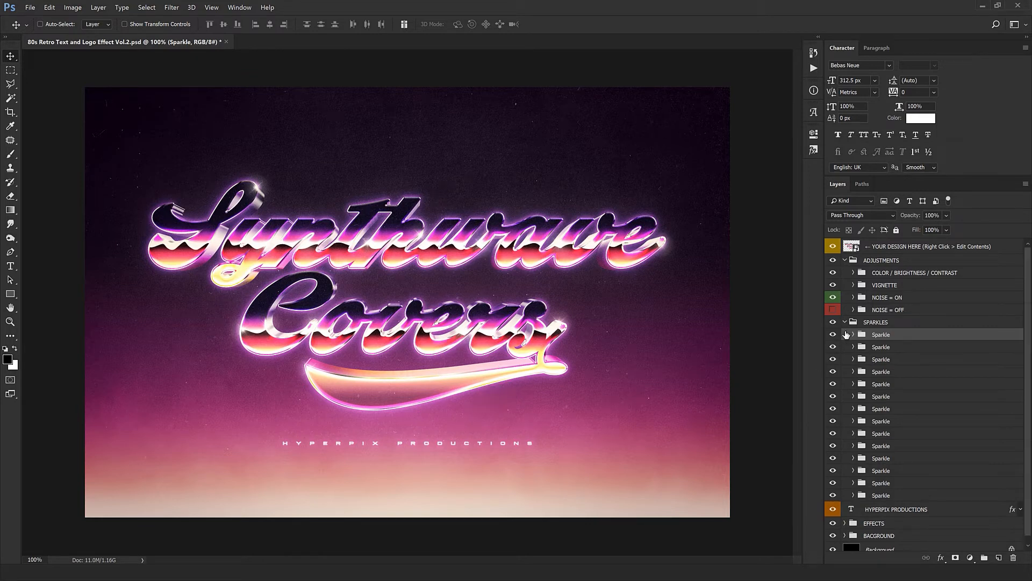
click(846, 323)
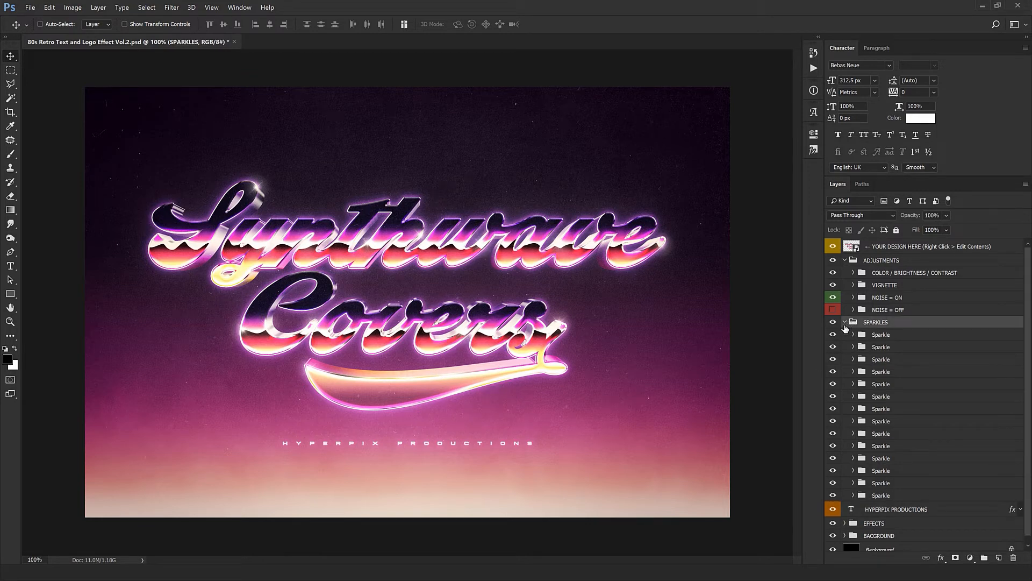
click(844, 322)
- Replace the HYPERPIX PRODUCTIONS tagline text with "YOUR DESIGN AGENCY"
click(894, 338)
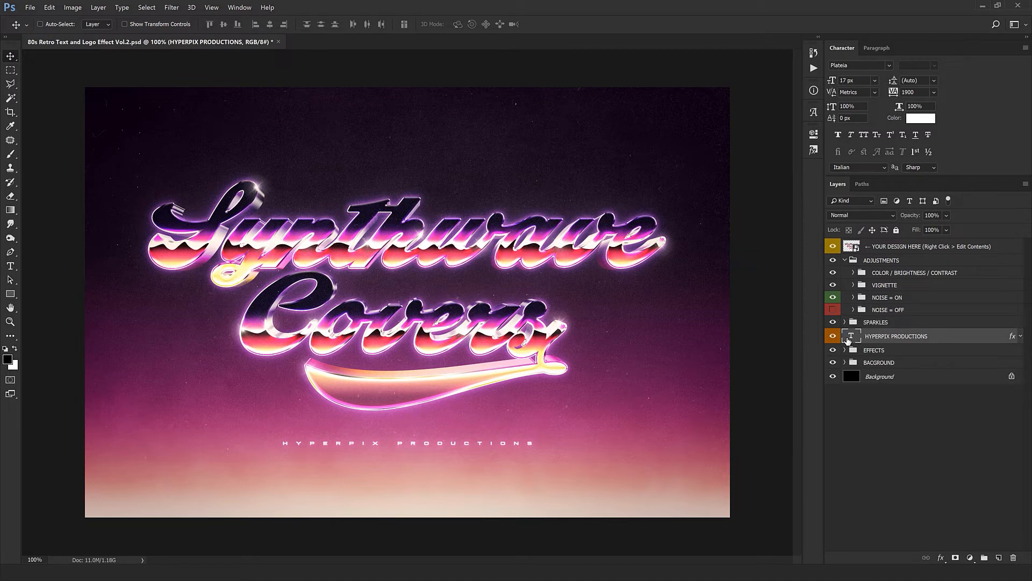
double_click(848, 338)
click(418, 447)
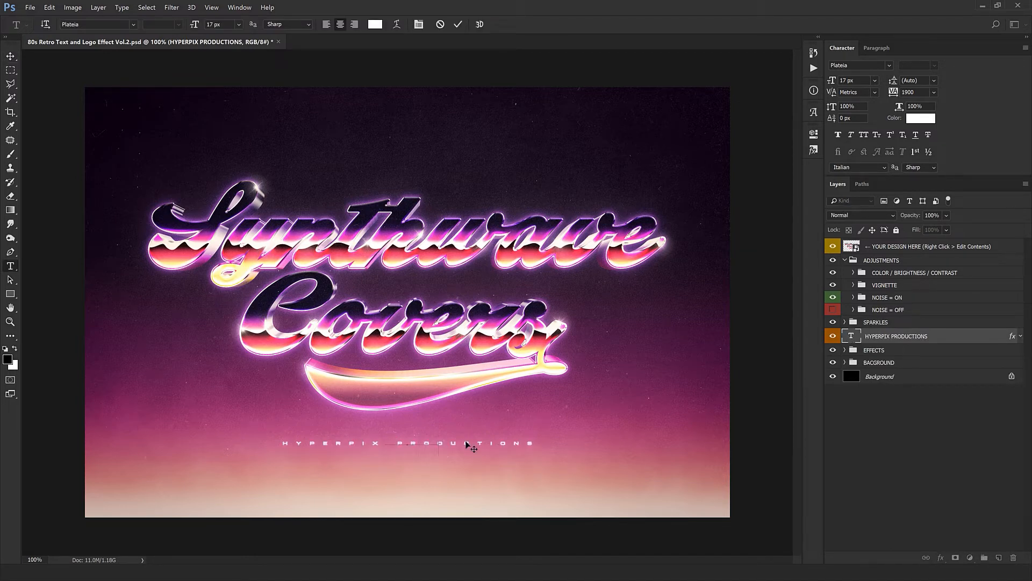
text(YOUR DESIGN AGENCY)
key(ctrl+Return)
key(v)
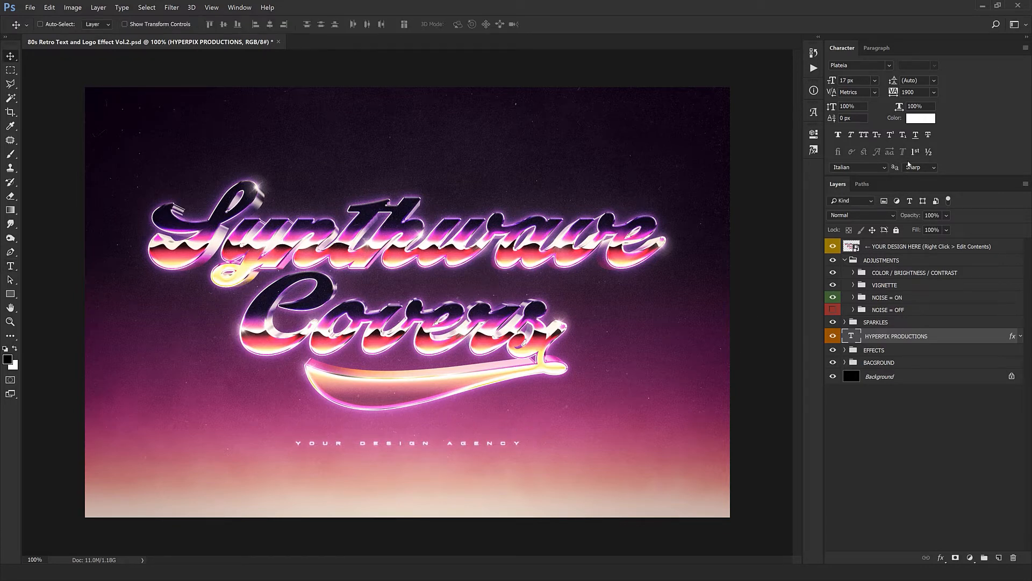
- Try a 19 px font size on the tagline and undo it
double_click(857, 80)
text(19)
key(Return)
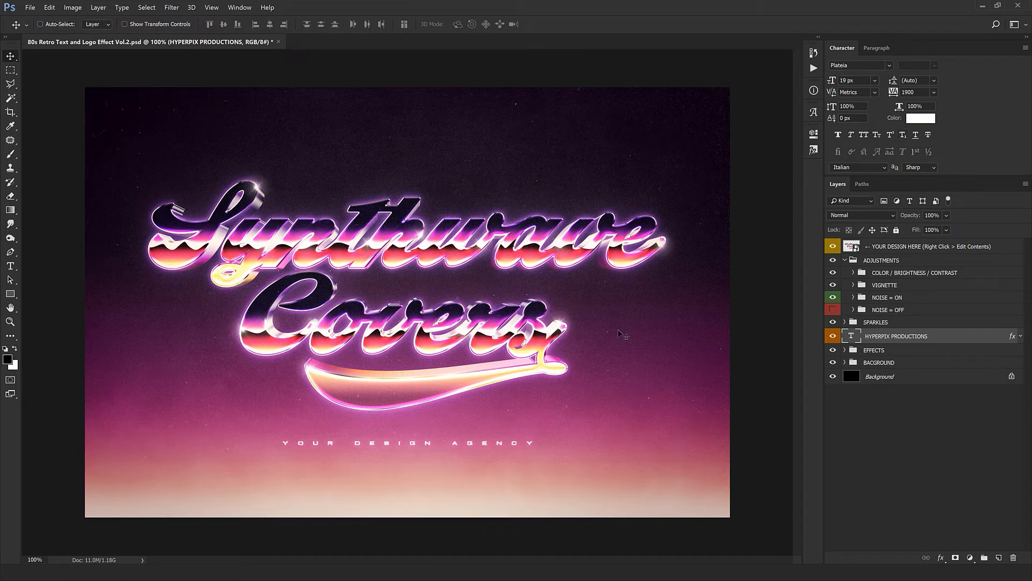
key(ctrl+z)
- Expand the EFFECTS group, compare the lettering with EXTRUSION hidden and shown, and collapse the group
click(844, 353)
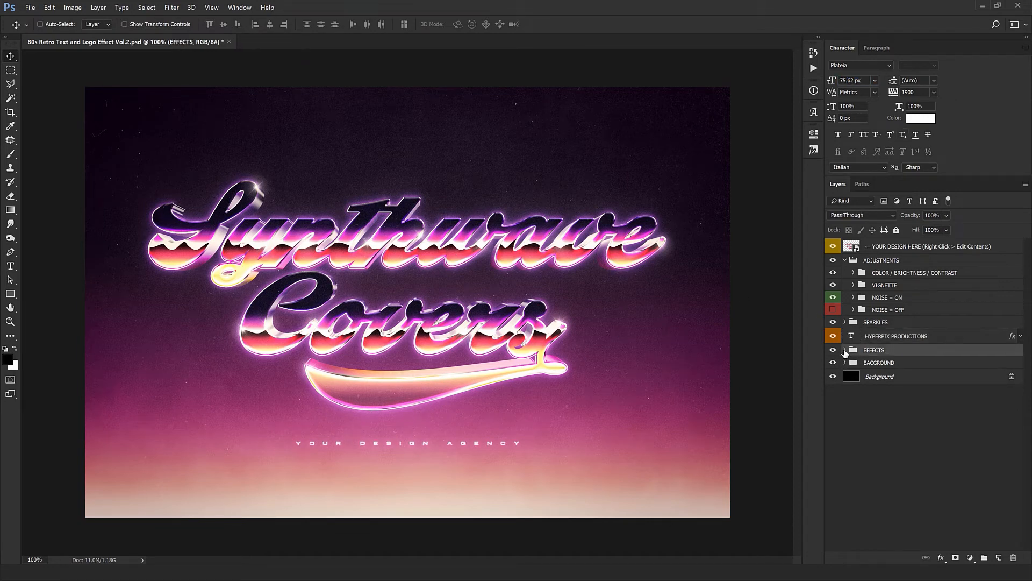
click(844, 350)
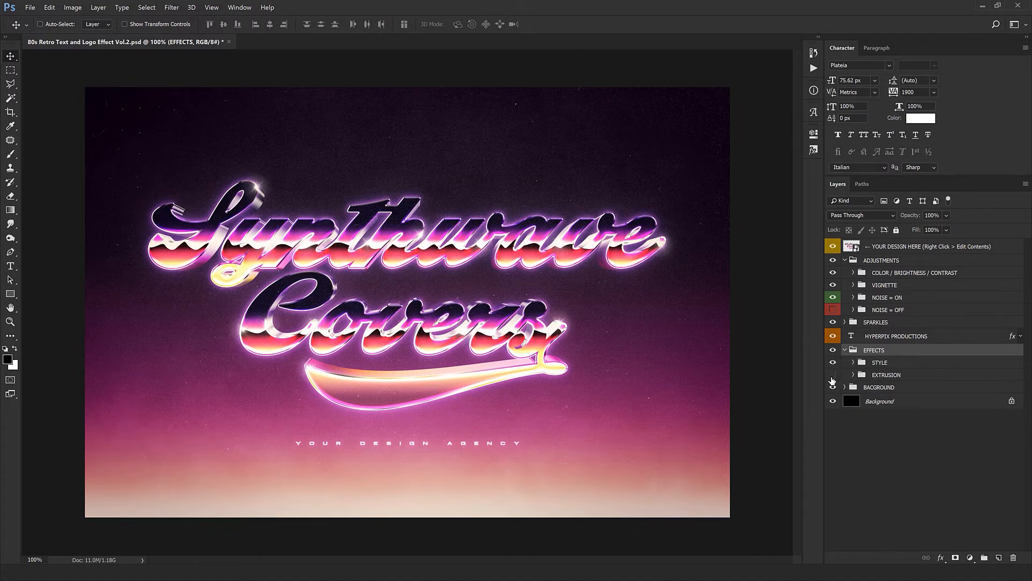
click(833, 375)
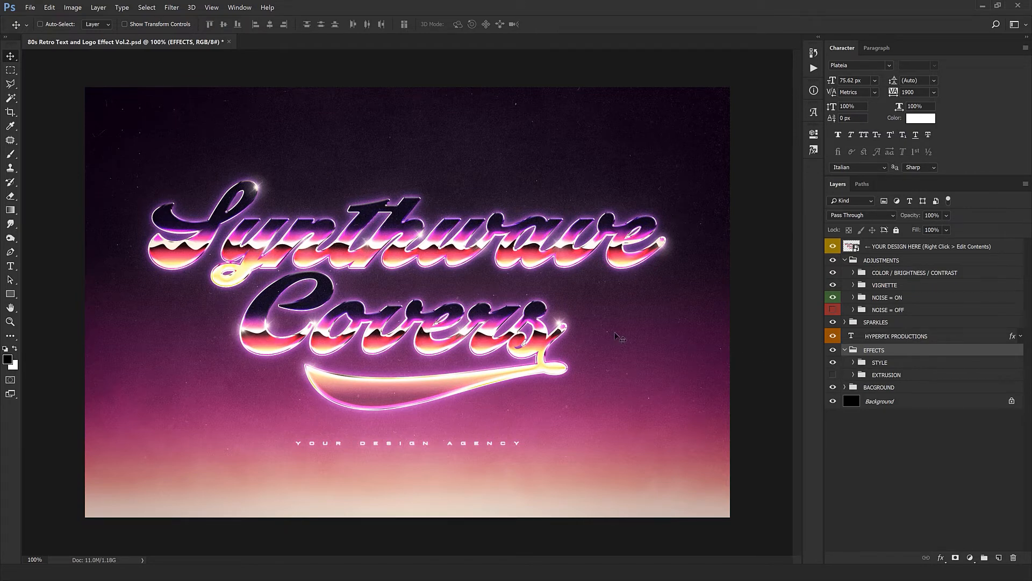
click(833, 375)
click(845, 351)
- Review the smoke and colour layers inside the BACGROUND group, and collapse it along with the ADJUSTMENTS group
click(848, 362)
click(845, 362)
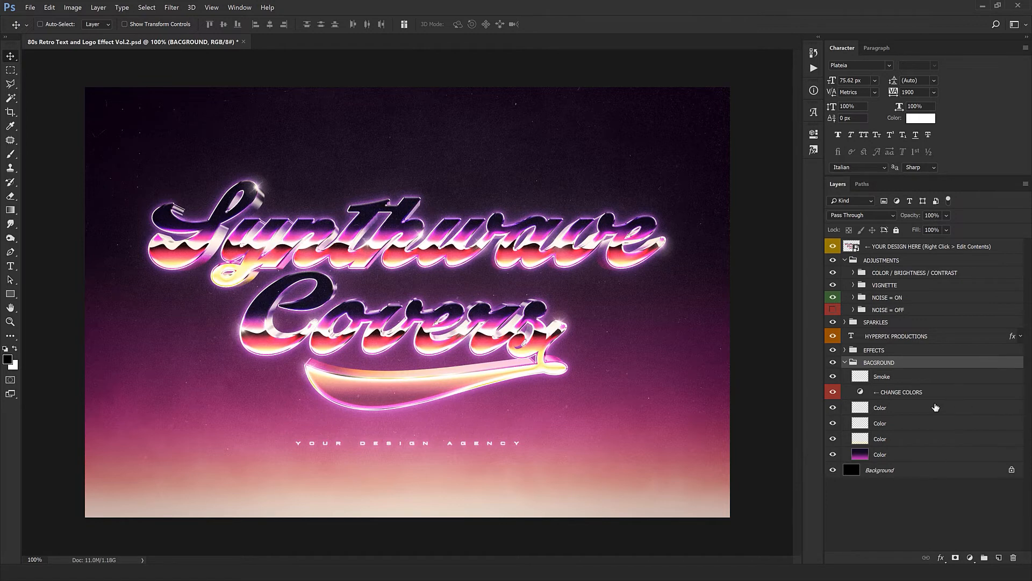
click(846, 363)
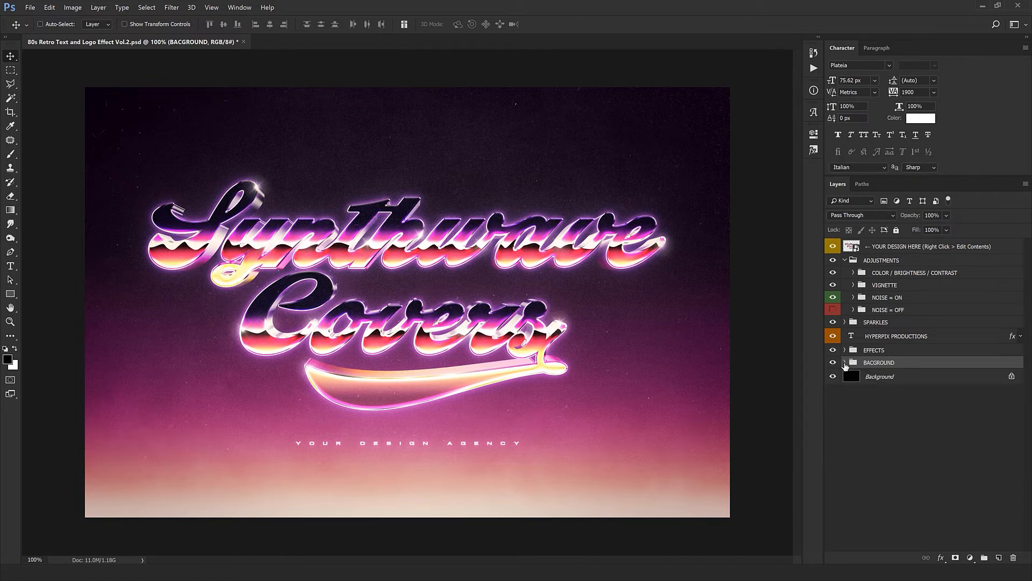
click(844, 261)
- Open the contents of the YOUR DESIGN HERE smart object and place the Audi logo from 1.png in the middle of its canvas
click(896, 249)
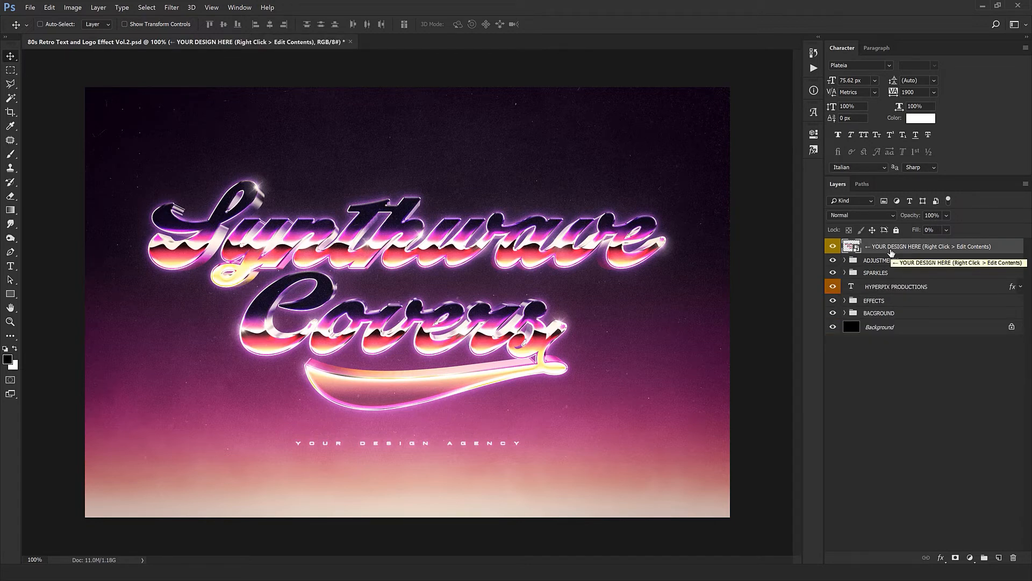
double_click(853, 246)
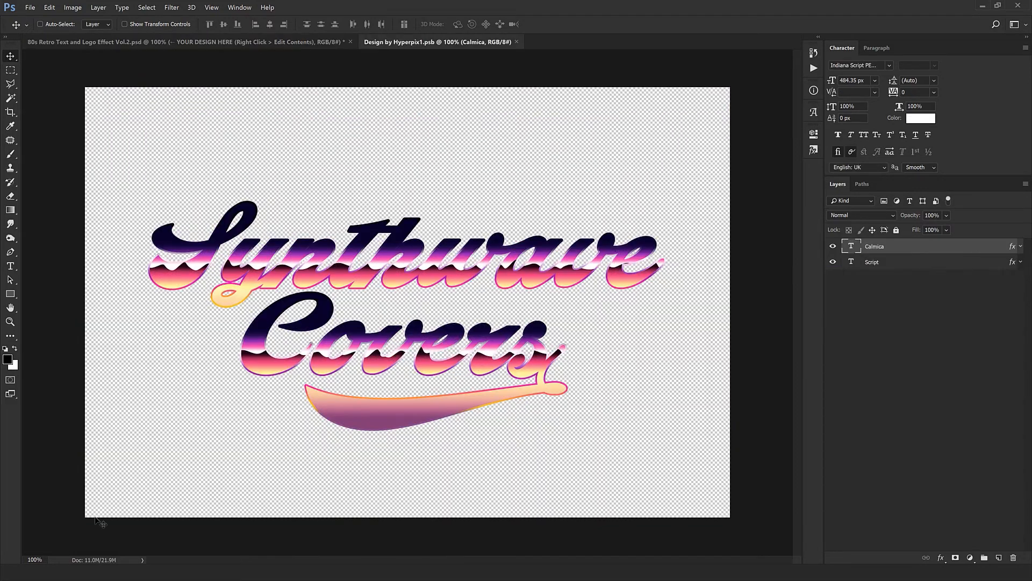
click(54, 573)
drag(90, 57, 493, 43)
drag(459, 230, 475, 243)
key(ctrl+t)
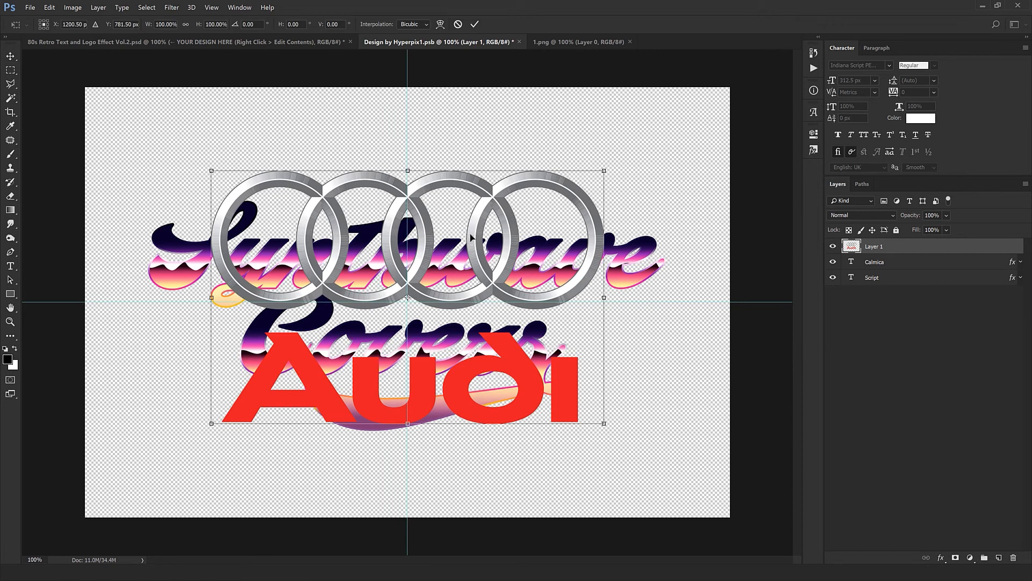
key(Return)
- Move the Script layer's effects onto the Audi logo layer and delete both the Calmica and Script text layers
drag(874, 261, 1013, 558)
drag(529, 221, 538, 337)
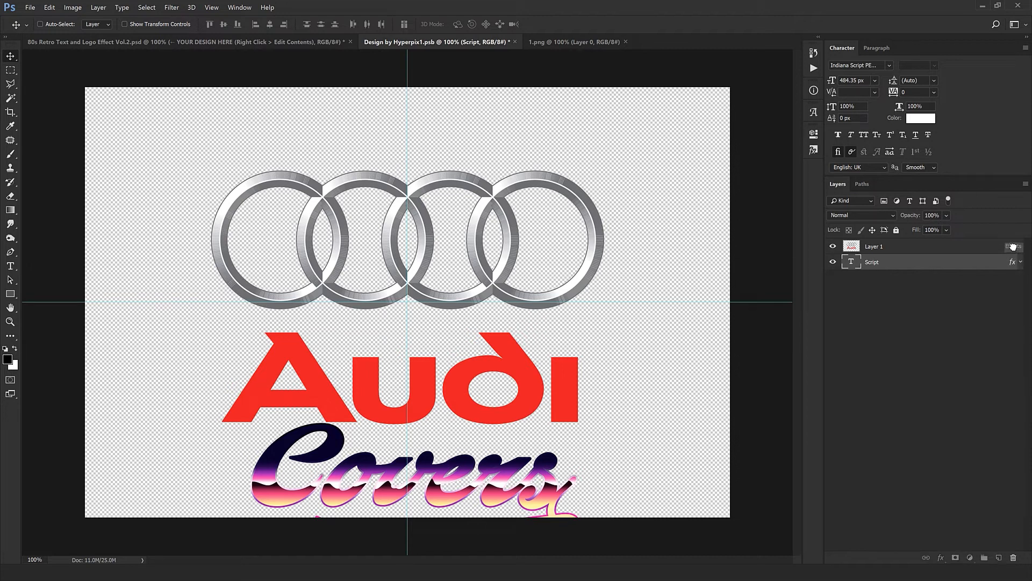
drag(886, 247, 882, 248)
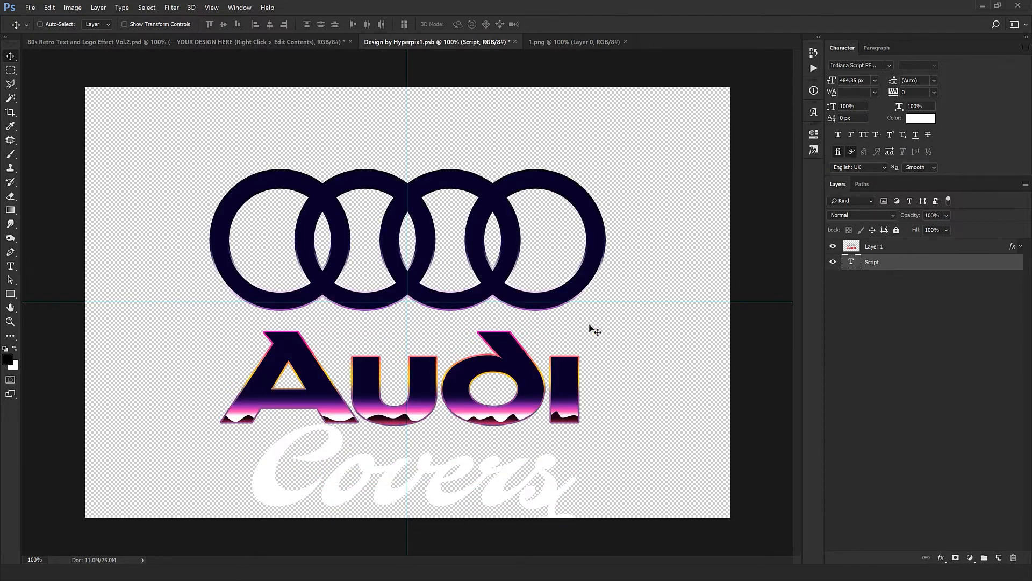
click(929, 251)
click(881, 267)
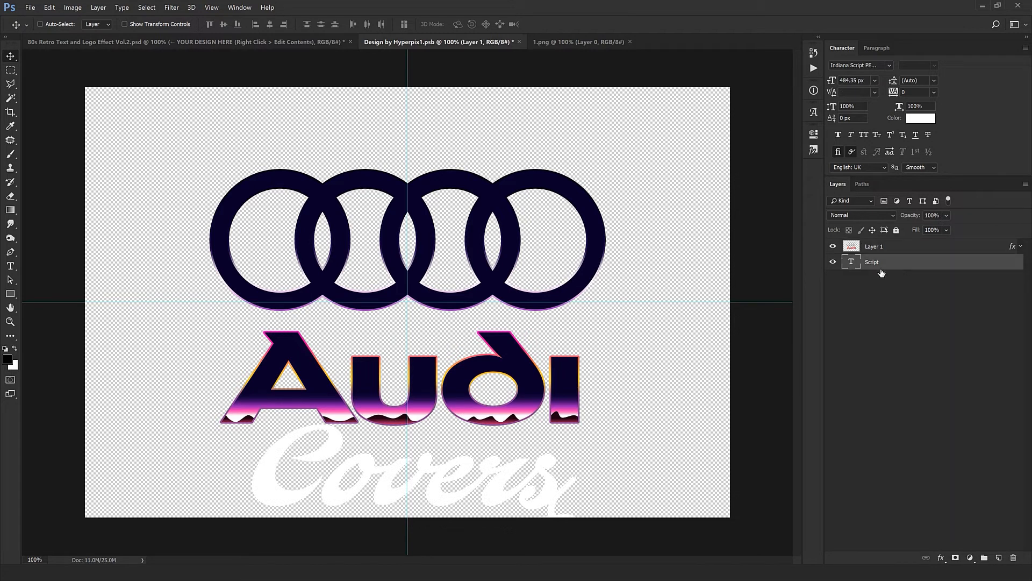
click(1013, 558)
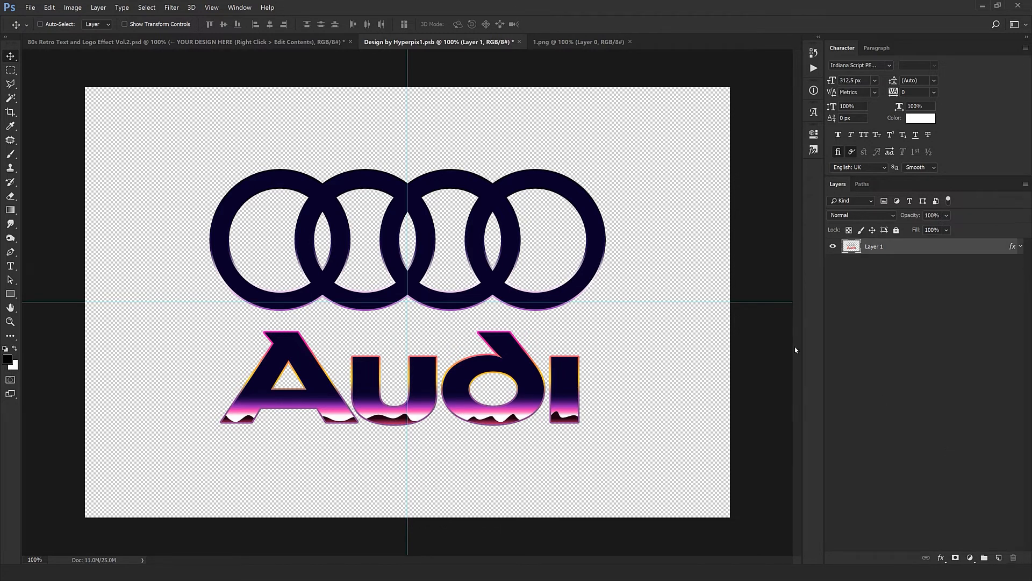
double_click(1012, 251)
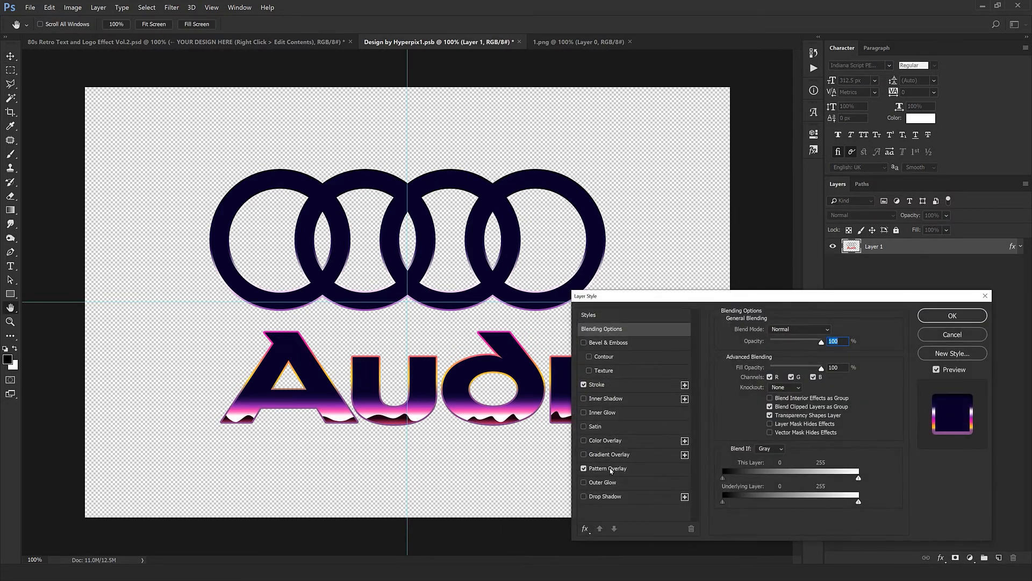
click(610, 469)
drag(495, 445, 488, 270)
drag(643, 247, 618, 248)
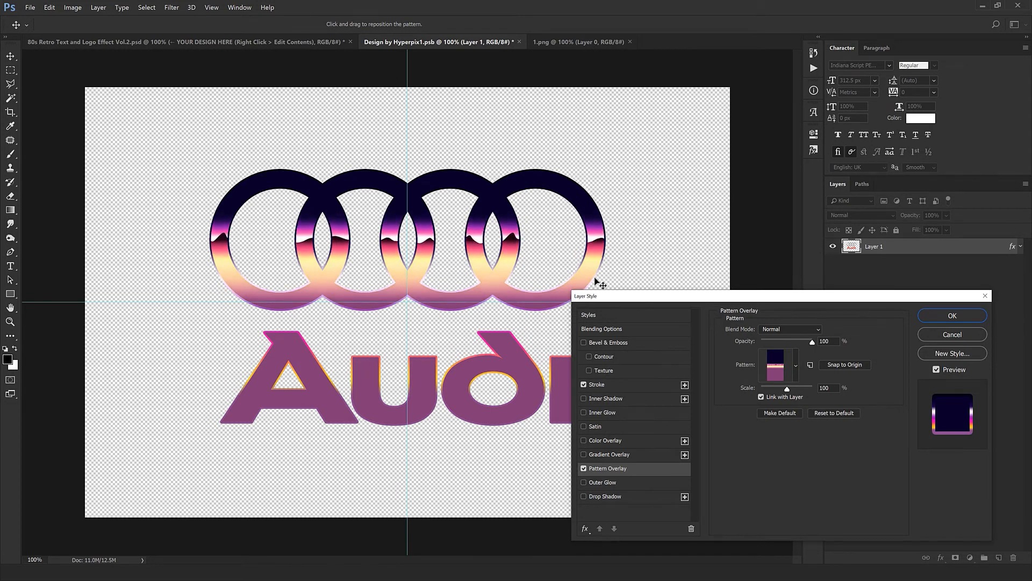
drag(600, 284, 472, 252)
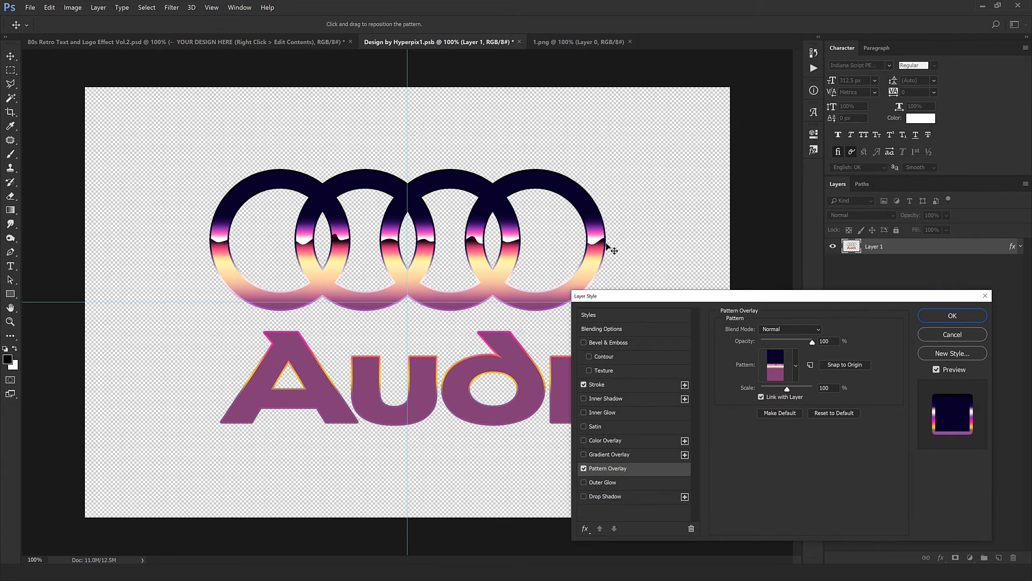
click(954, 335)
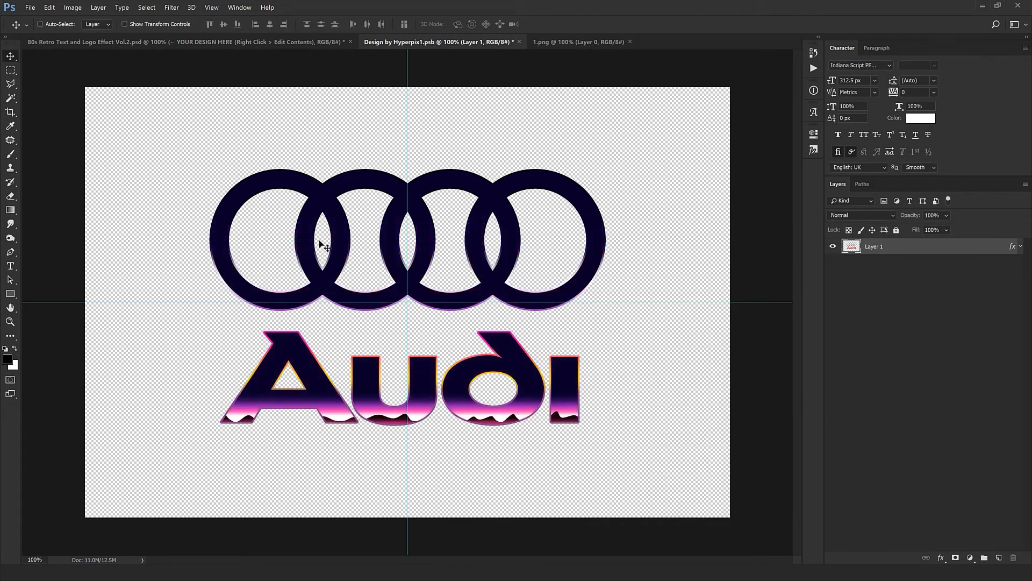
- Cut the four rings from the Audi logo onto their own layer and check both layers by toggling their visibility
click(10, 69)
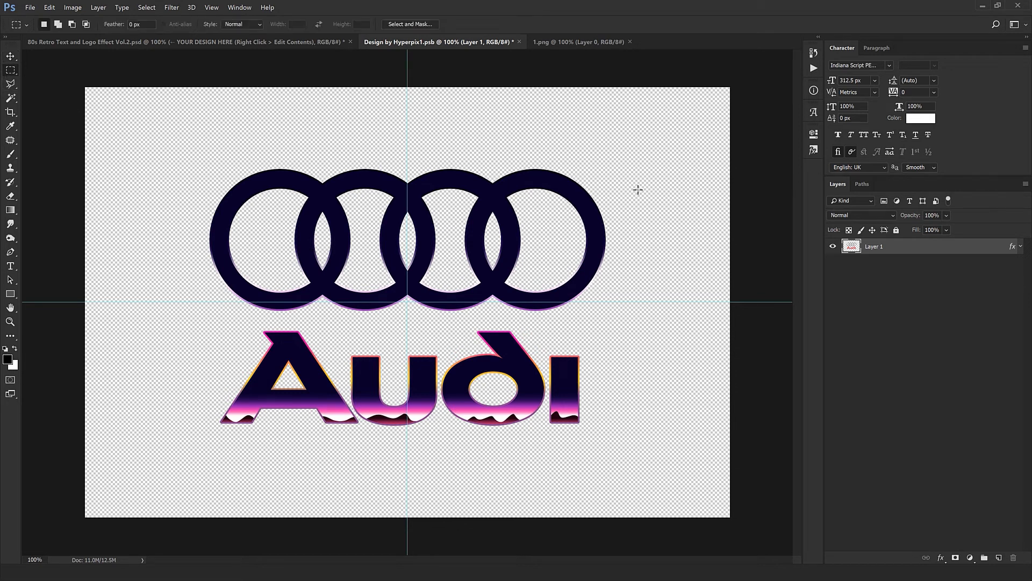
drag(675, 147, 191, 321)
key(v)
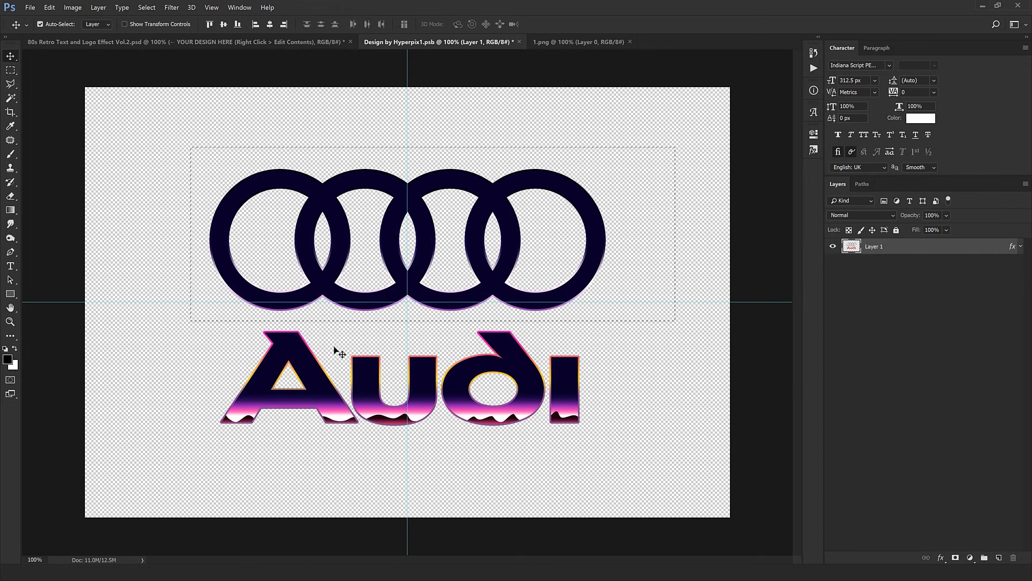
key(ctrl+j)
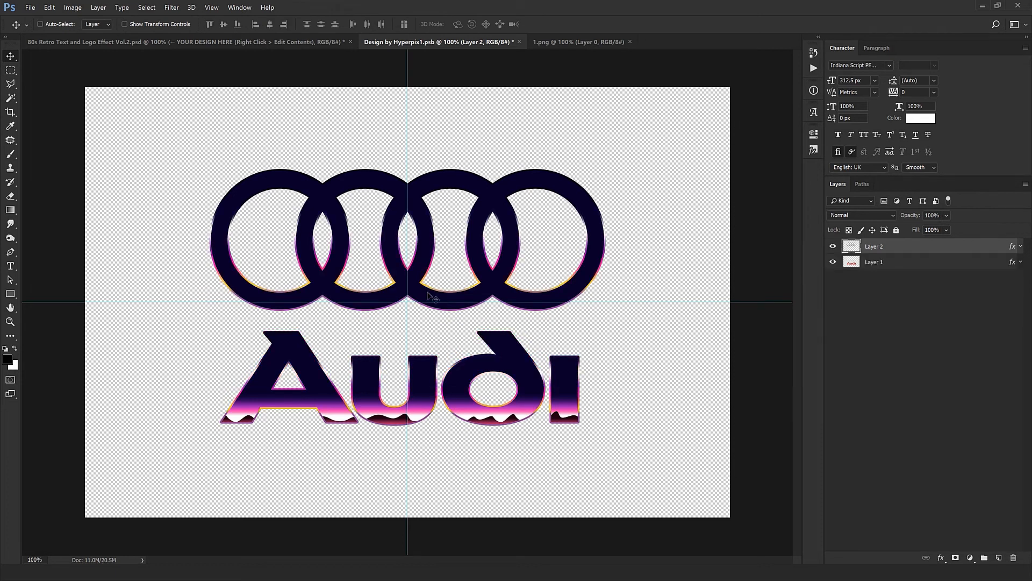
click(833, 246)
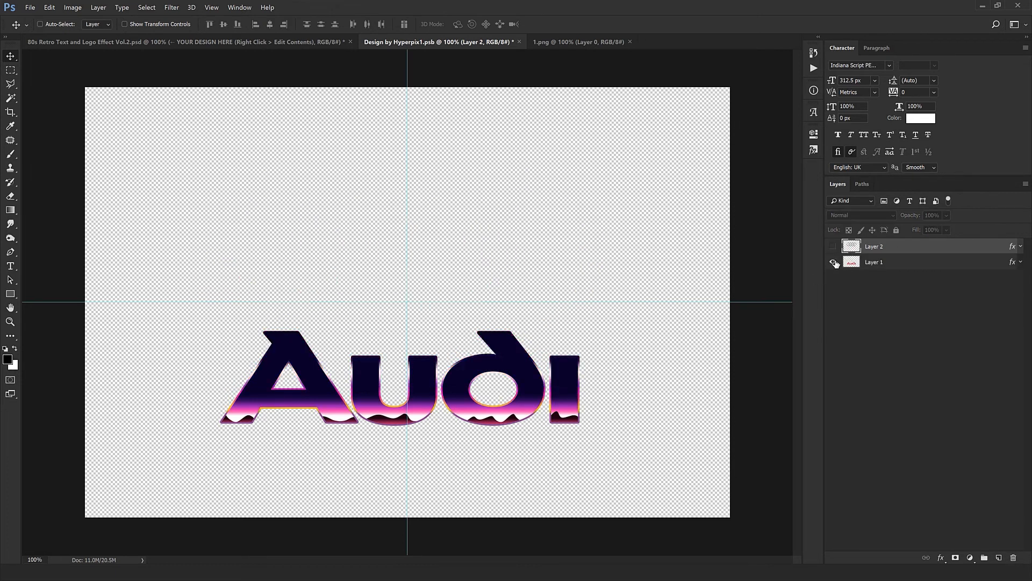
click(833, 262)
click(833, 261)
click(833, 246)
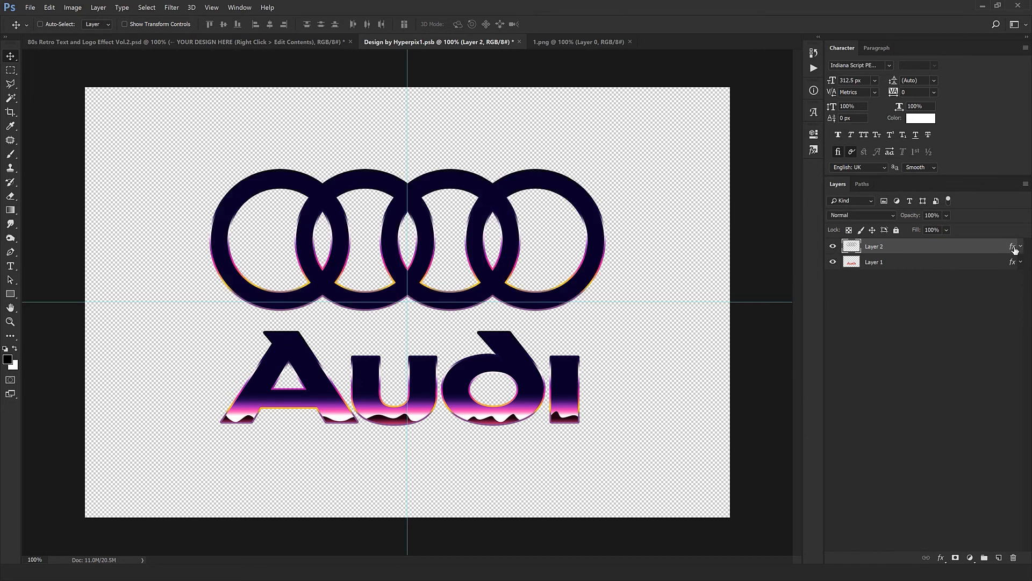
- Reposition the Pattern Overlay on the rings layer so the chrome horizon runs across the middle of the rings
double_click(1014, 247)
click(608, 468)
drag(468, 346, 501, 270)
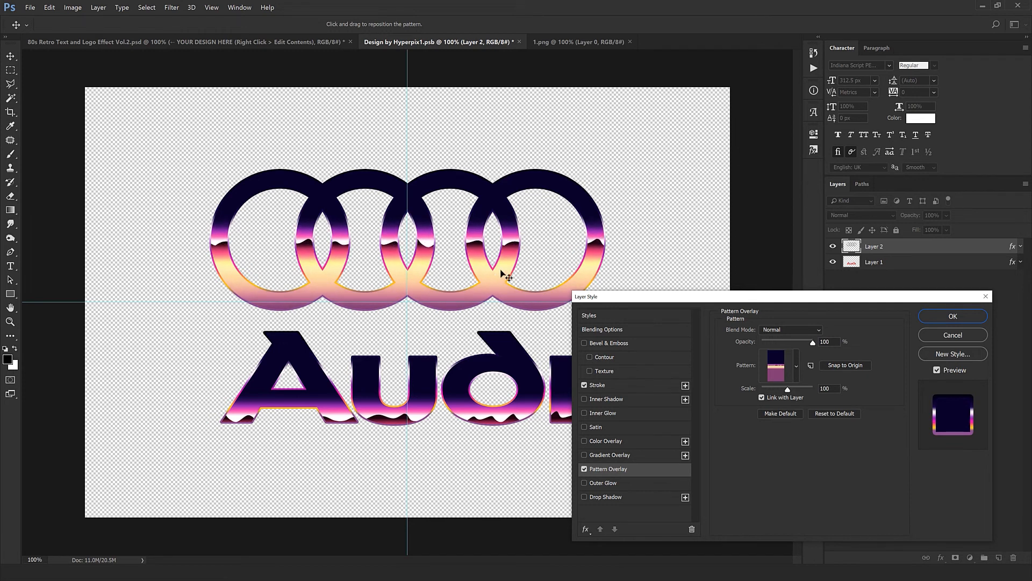
click(953, 316)
- Shift the Pattern Overlay on the "Audi" lettering layer so its horizon crosses the middle of the letters
double_click(1003, 263)
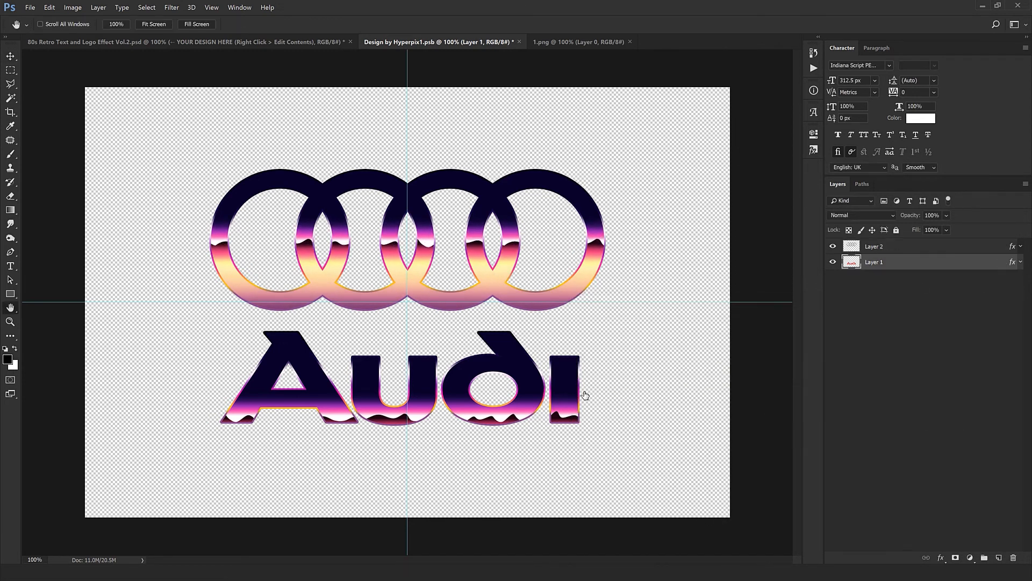
click(628, 471)
drag(404, 446, 383, 433)
click(933, 320)
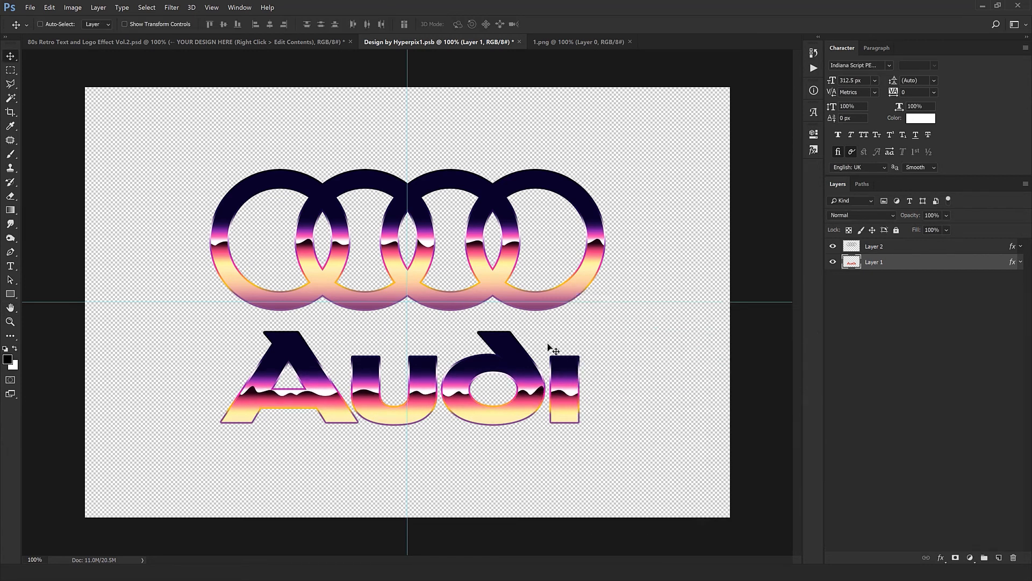
- Close 1.png, and close the smart object document while saving its changes to update the main template
click(629, 42)
click(521, 42)
click(473, 212)
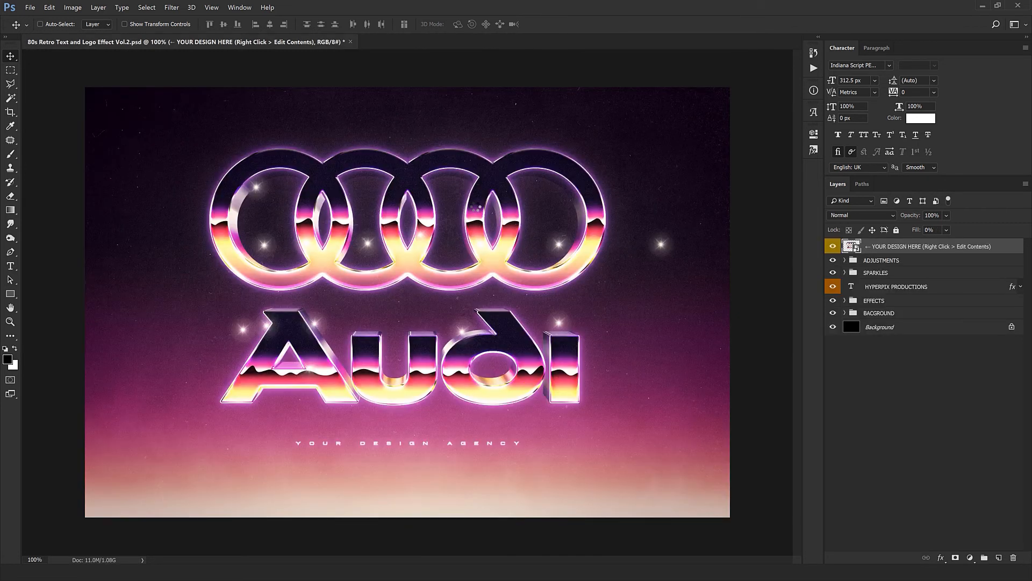
- Expand the SPARKLES group and delete every Sparkle below the first one
click(845, 273)
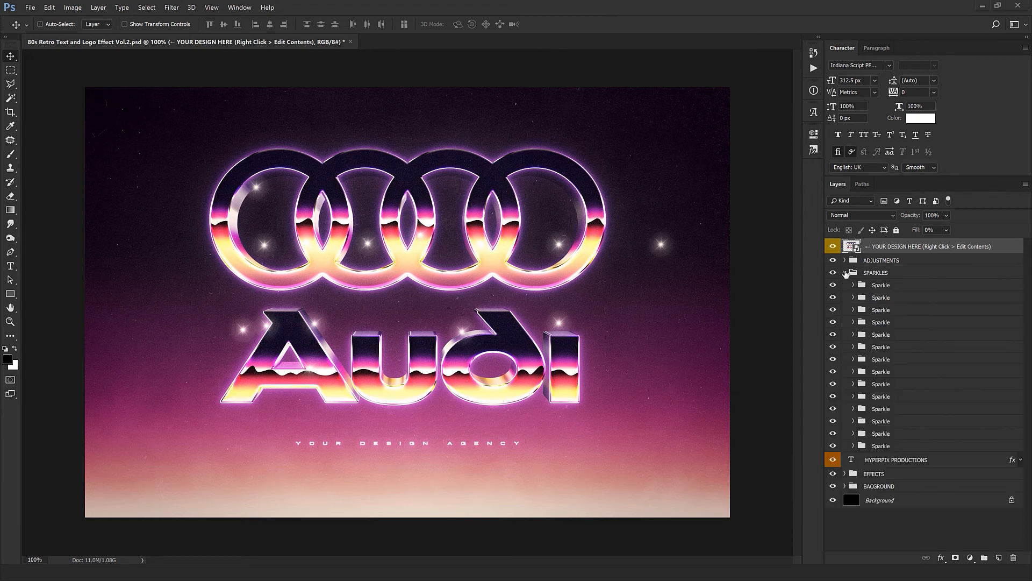
click(894, 297)
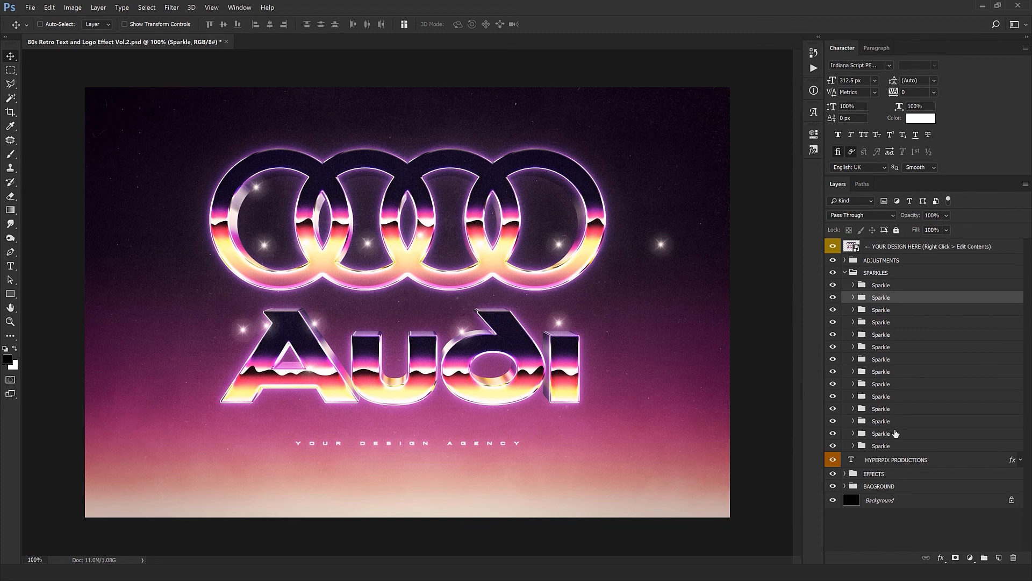
shift+click(892, 446)
key(Delete)
click(894, 285)
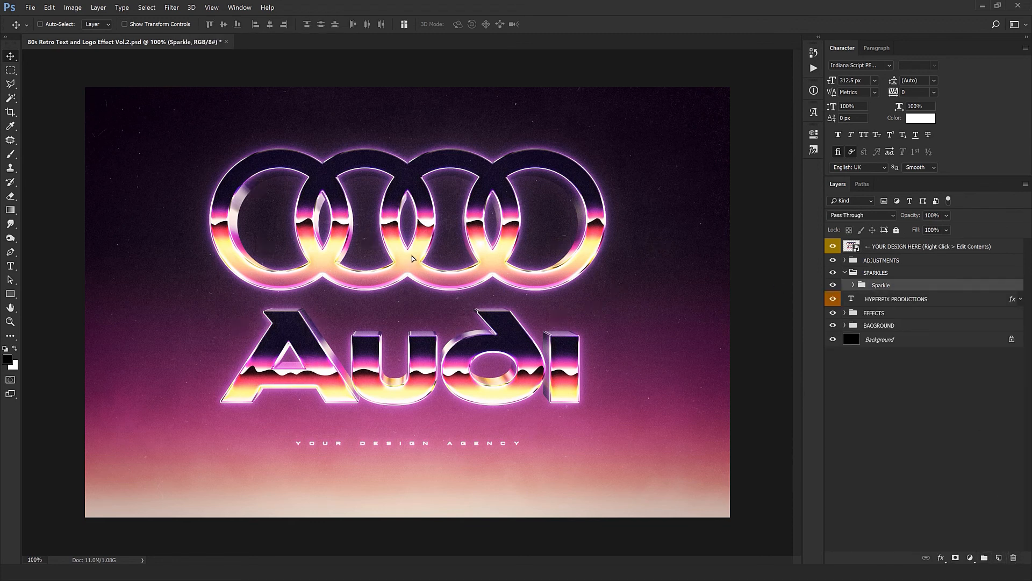
- Place the remaining Sparkle and repeated copies of it on the highlights of the Audi rings and lettering, and collapse the SPARKLES group
drag(532, 148, 581, 308)
drag(581, 308, 500, 291)
drag(406, 299, 608, 468)
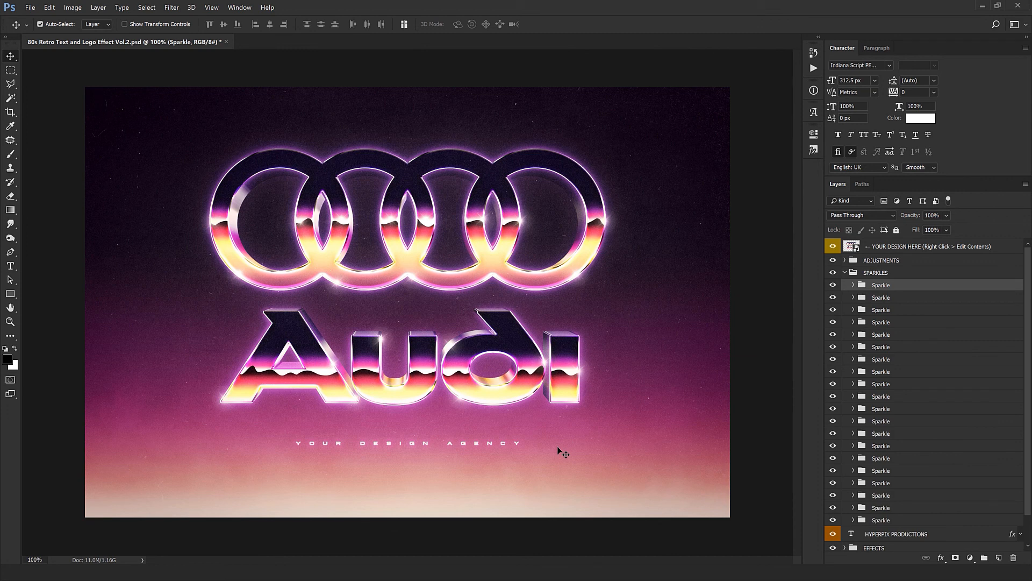
click(844, 272)
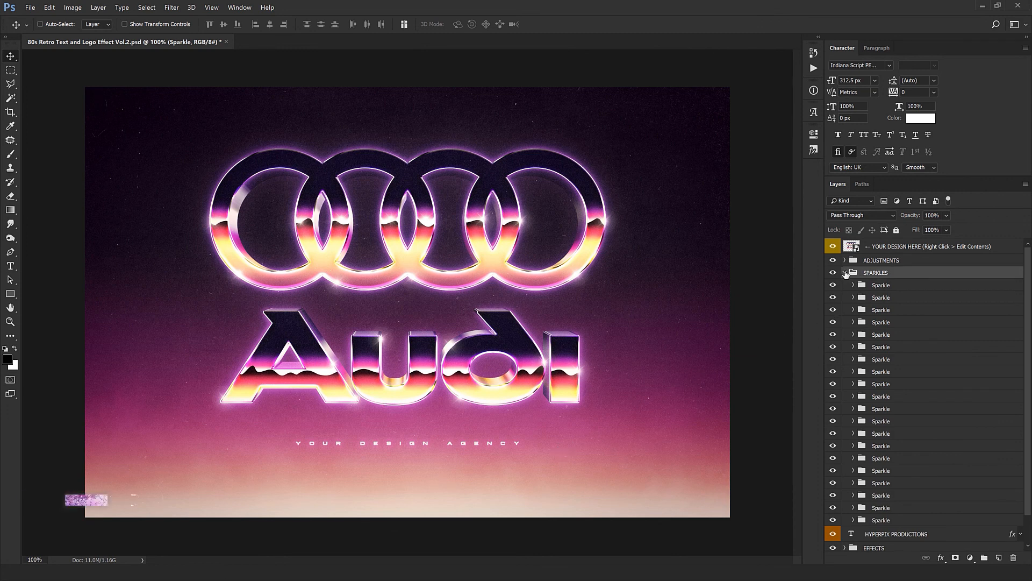